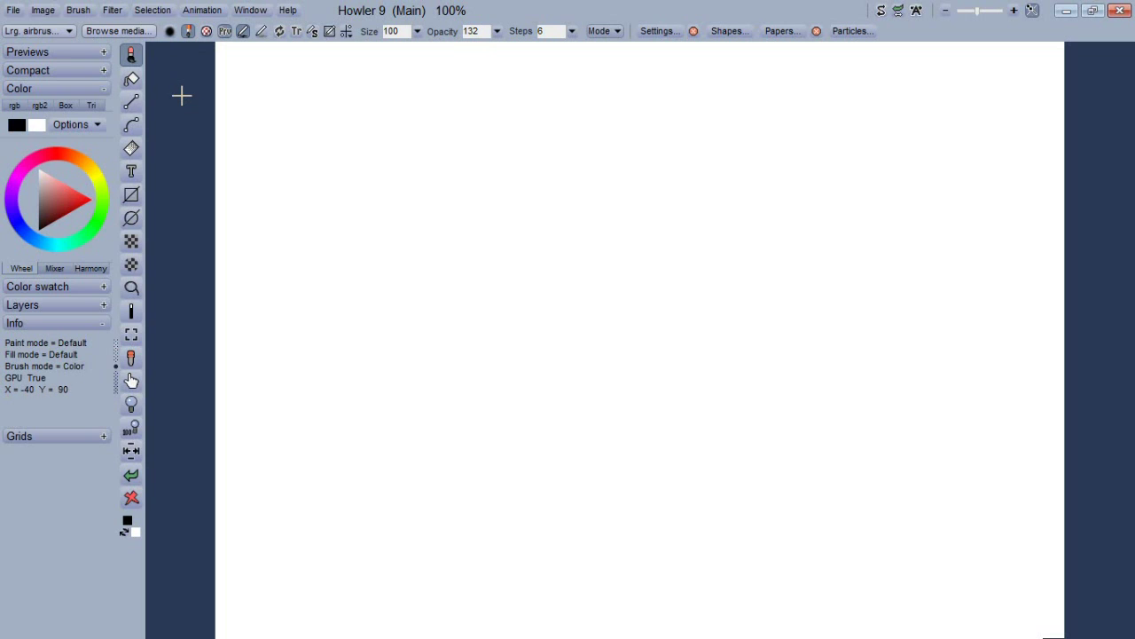
Open Brush settings for the airbrush, showing size 100, opacity 132 and step 6.
left_click(131, 79)
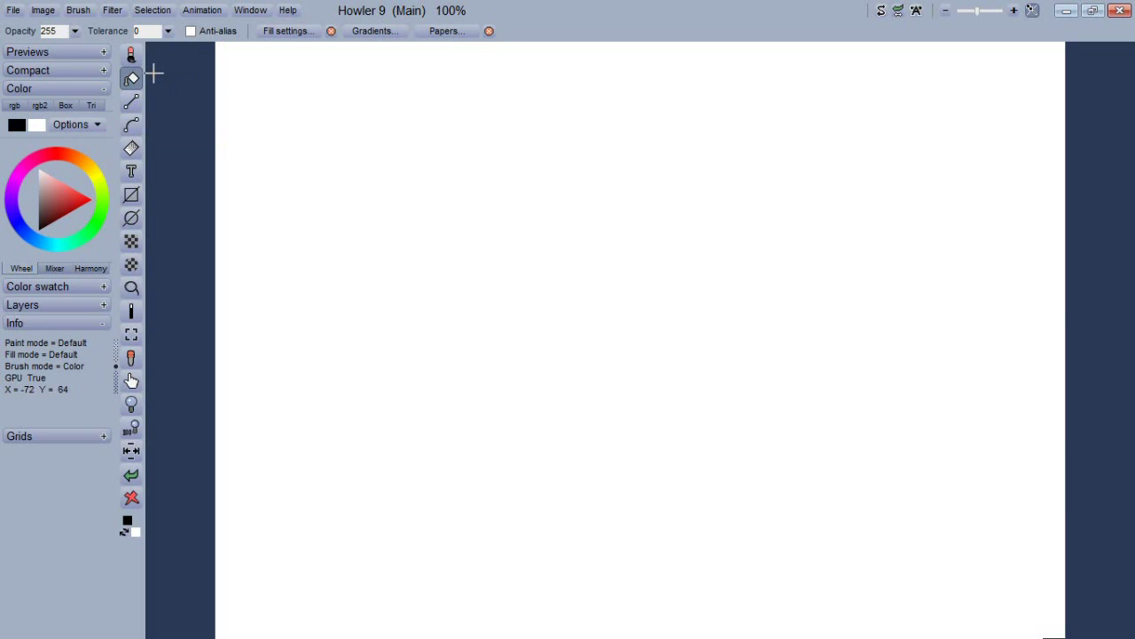
left_click(132, 57)
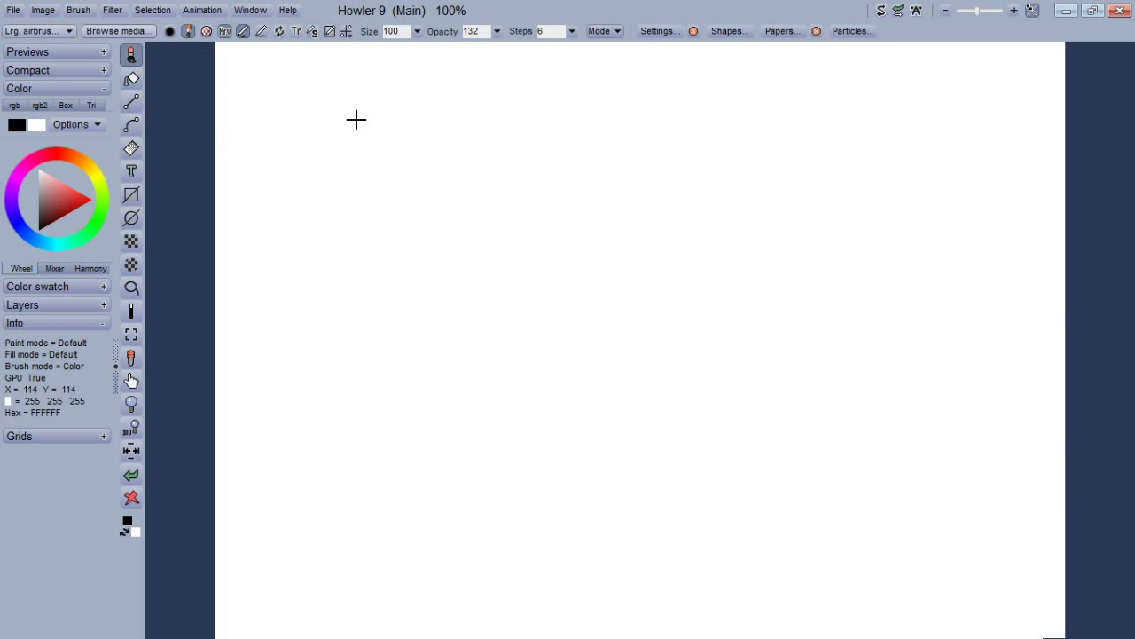
left_click(656, 31)
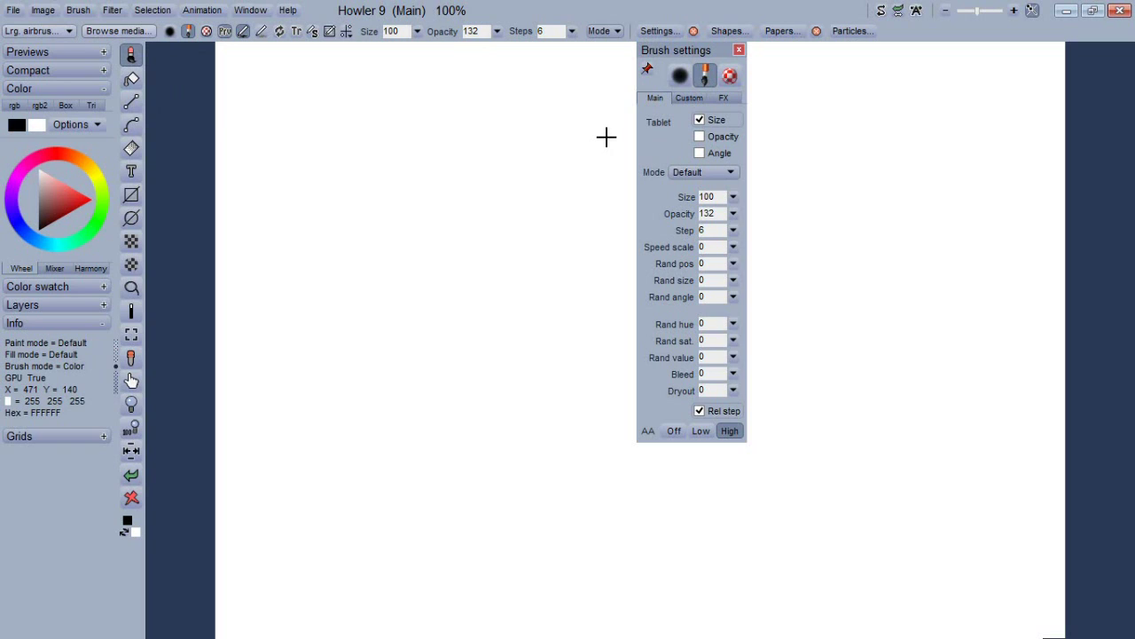
Look through the Shapes, Papers and Particles panels, ending on the Brush shape presets.
left_click(740, 30)
left_click(791, 32)
left_click(852, 30)
left_click(781, 31)
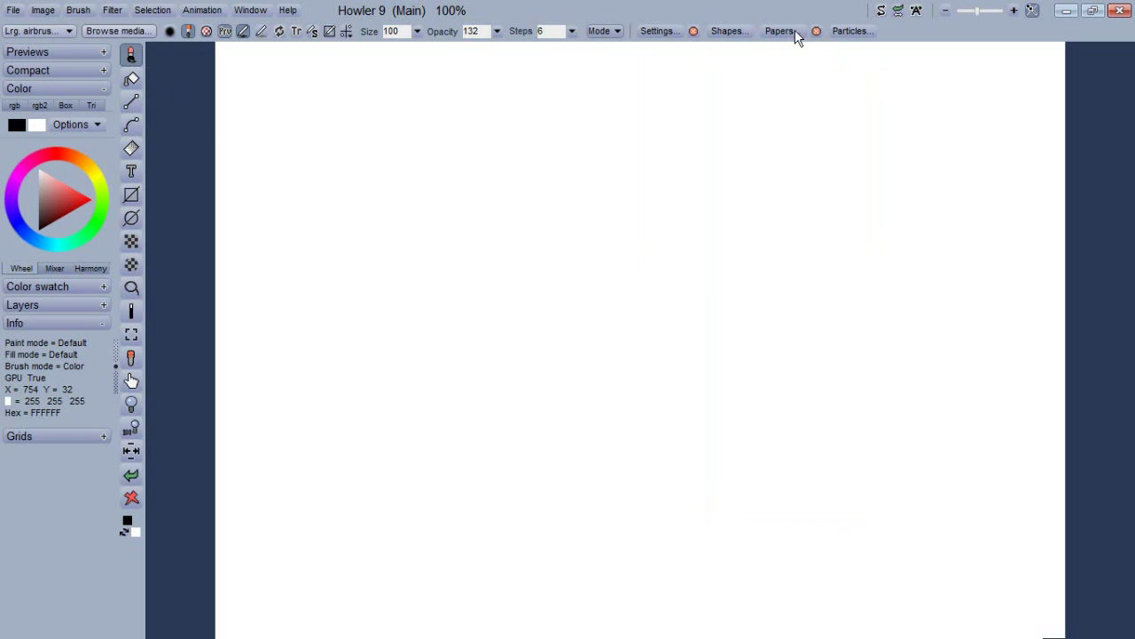
left_click(741, 31)
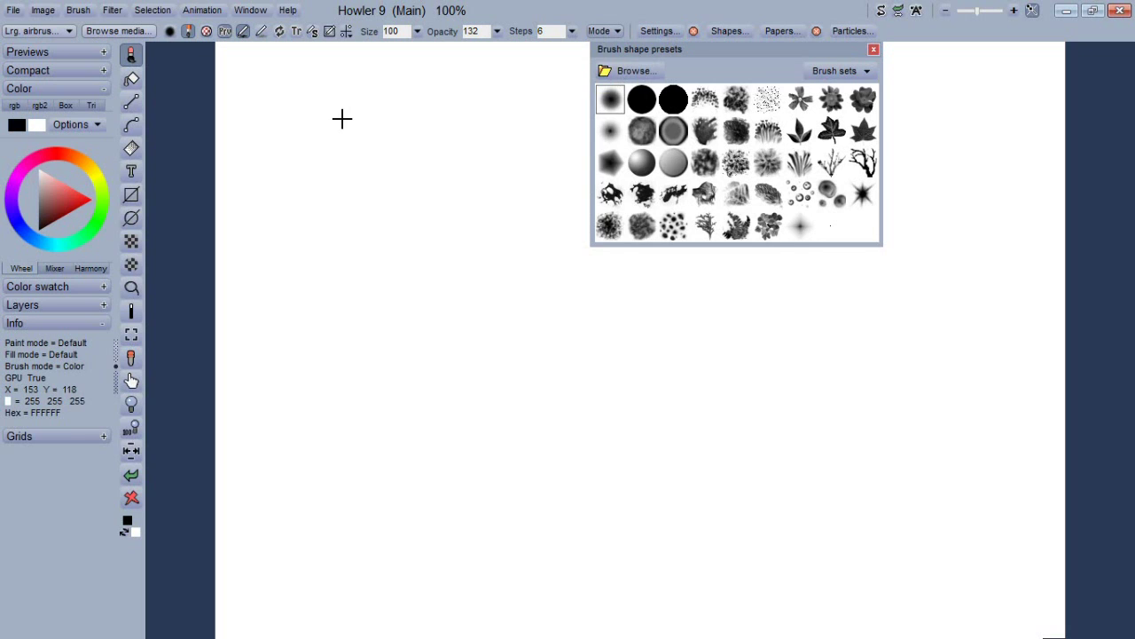
left_click(123, 18)
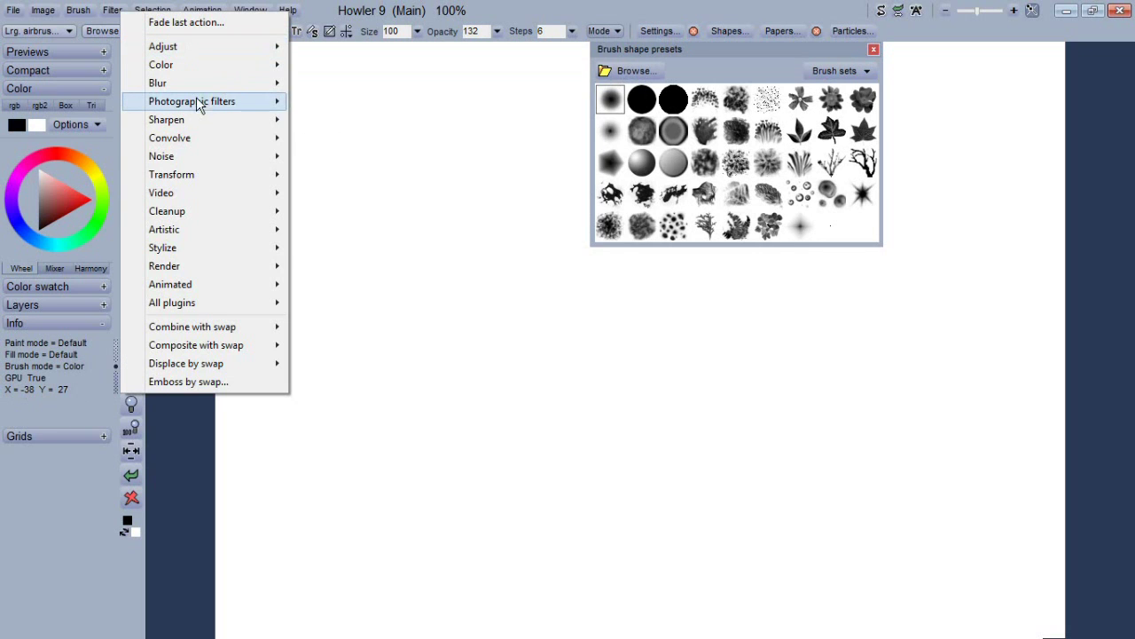
Preview the Soft contrast improvement filter without applying it, then close the brush shape presets.
mouse_move(208, 103)
left_click(318, 106)
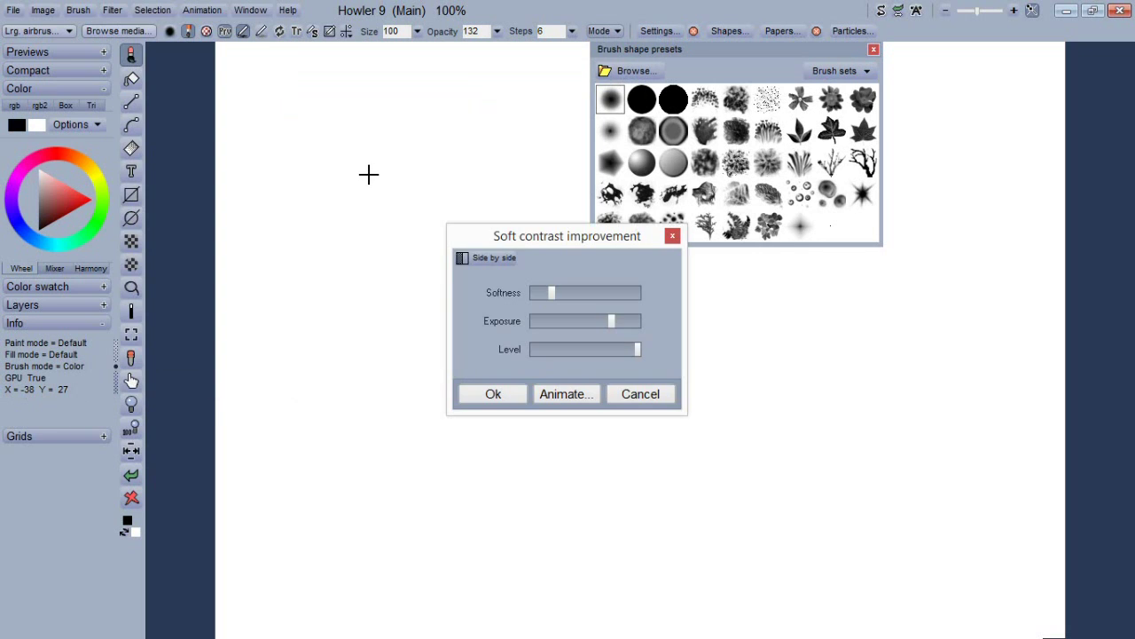
left_click_drag(548, 245, 444, 258)
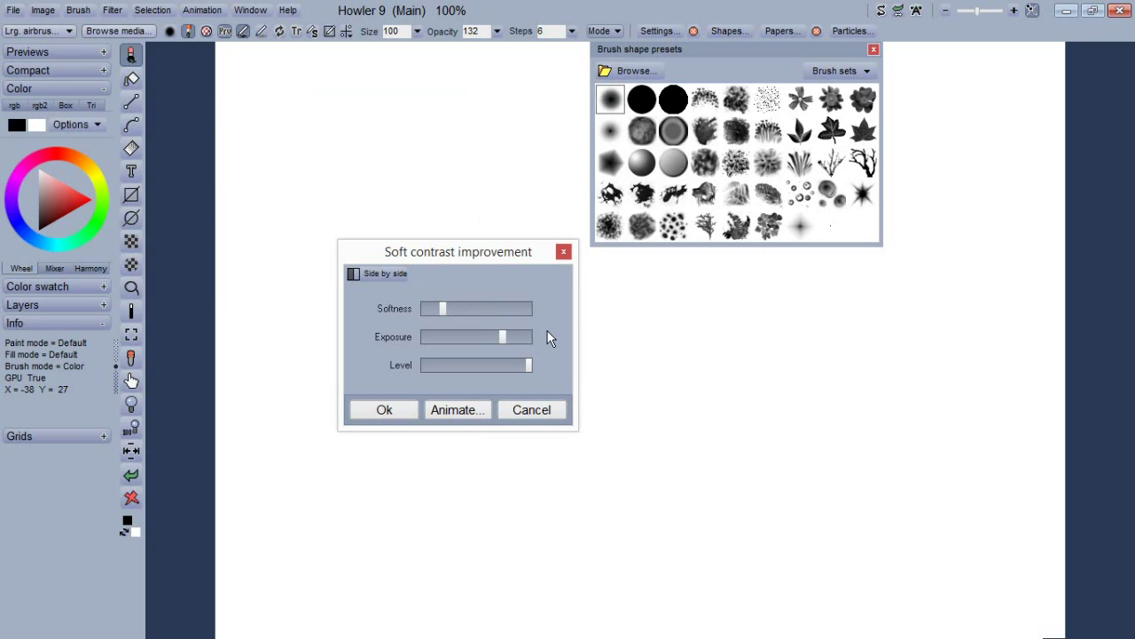
left_click(563, 253)
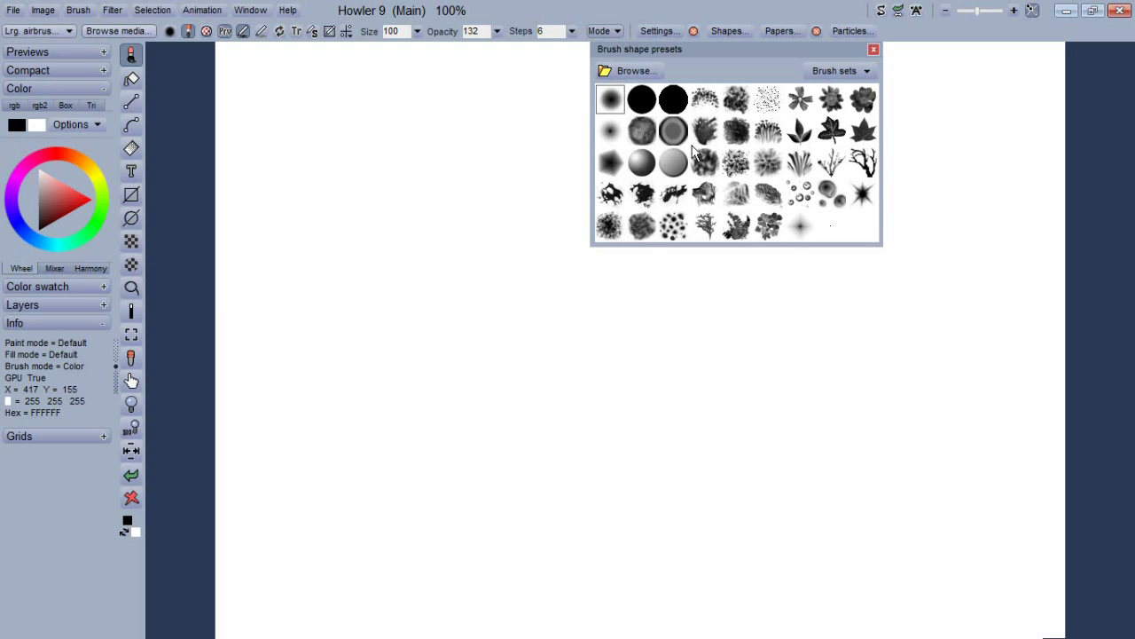
left_click(873, 50)
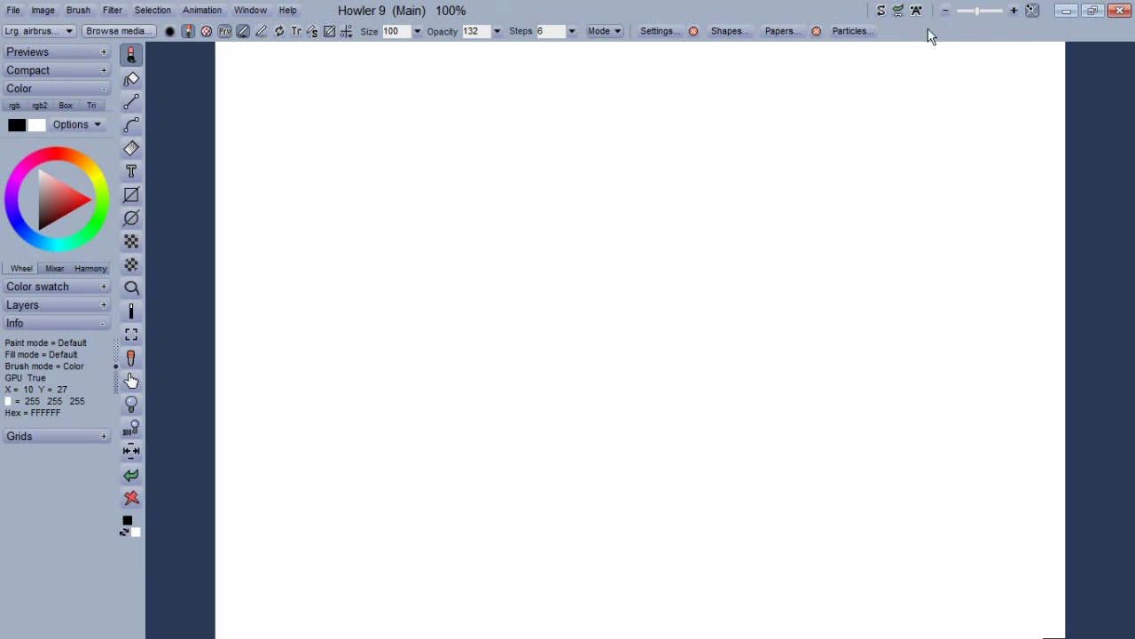
left_click(134, 79)
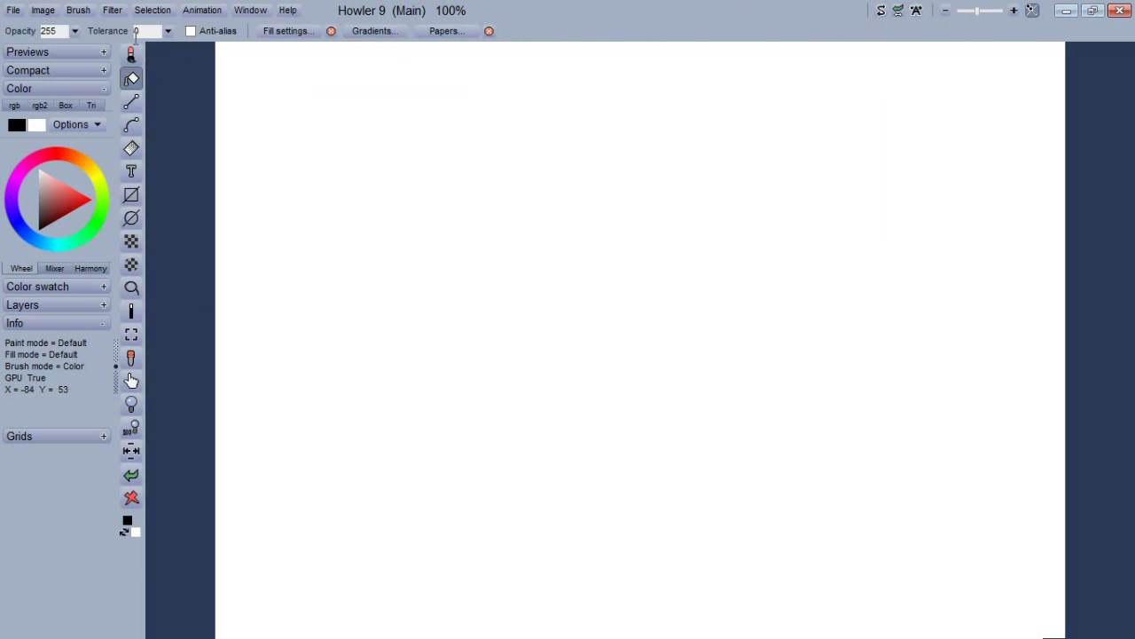
Try the curve tool and airbrush, ending on the fill tool at opacity 255, tolerance 0.
left_click(141, 121)
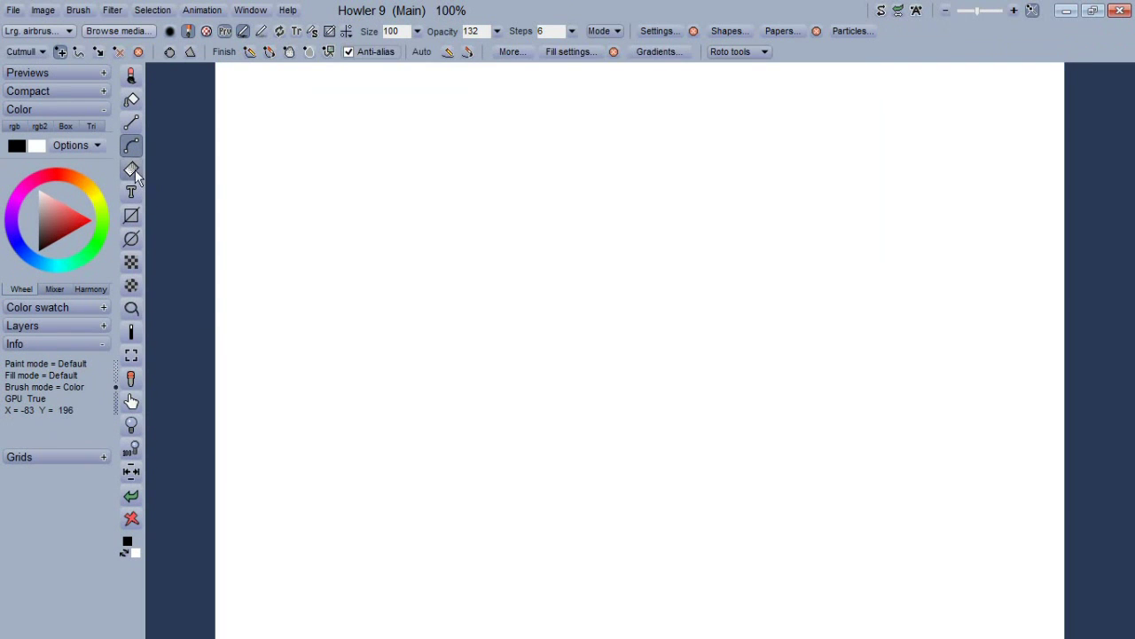
left_click(125, 78)
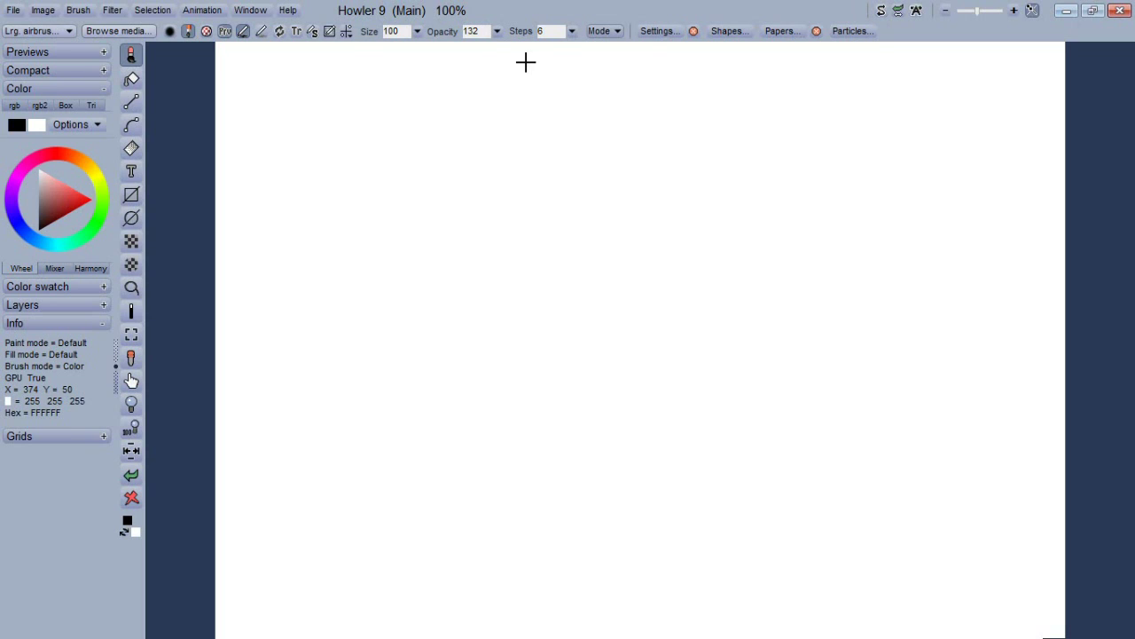
left_click(131, 78)
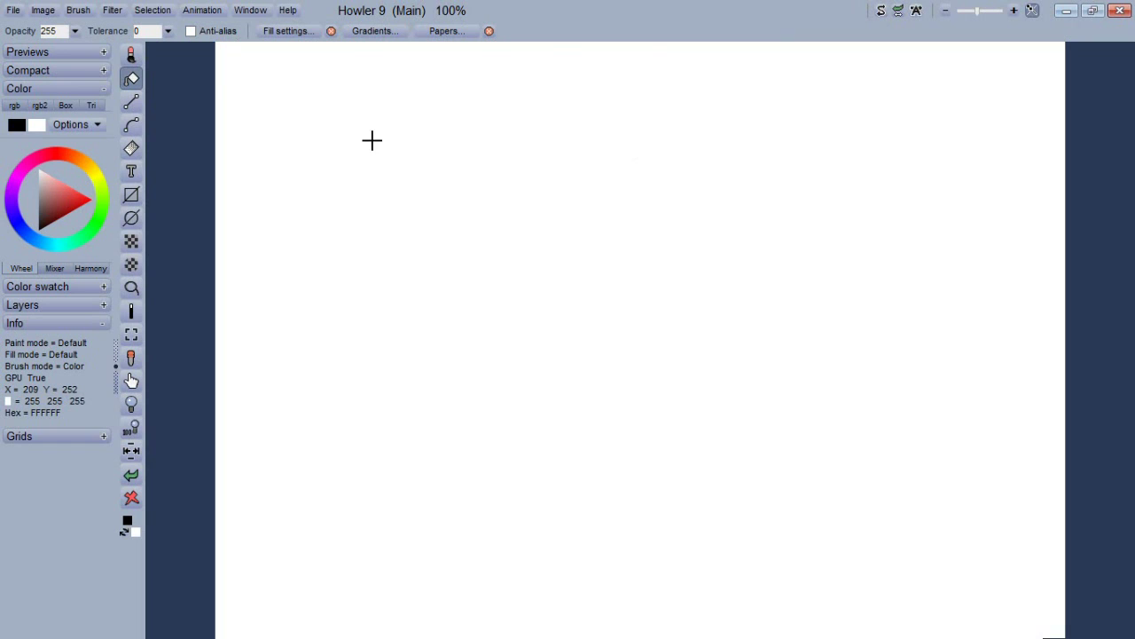
left_click(252, 11)
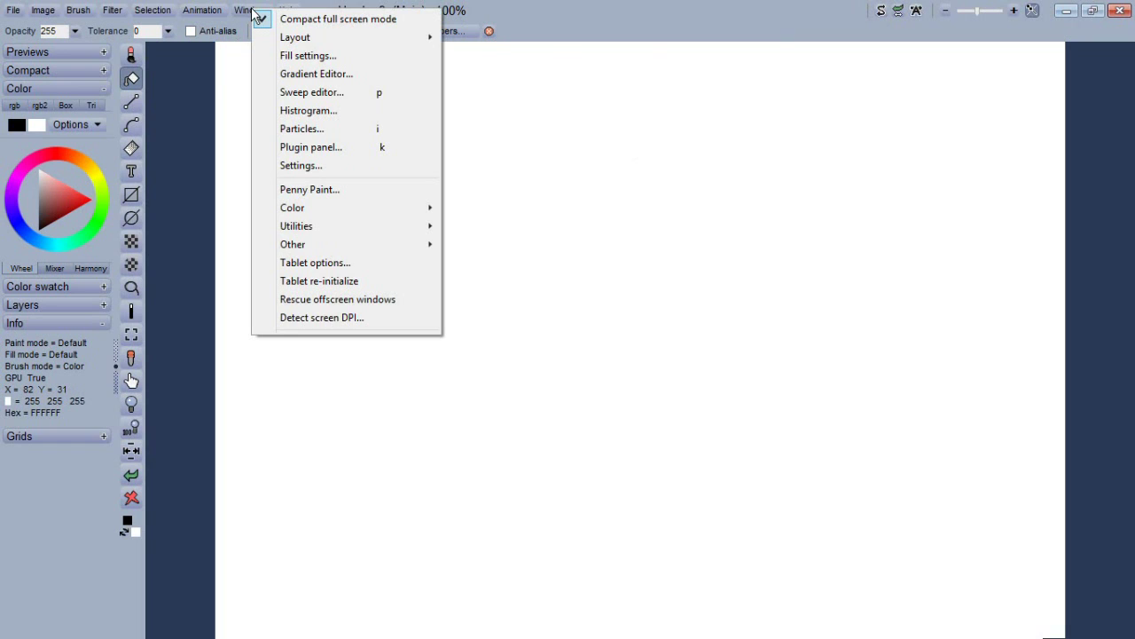
mouse_move(297, 37)
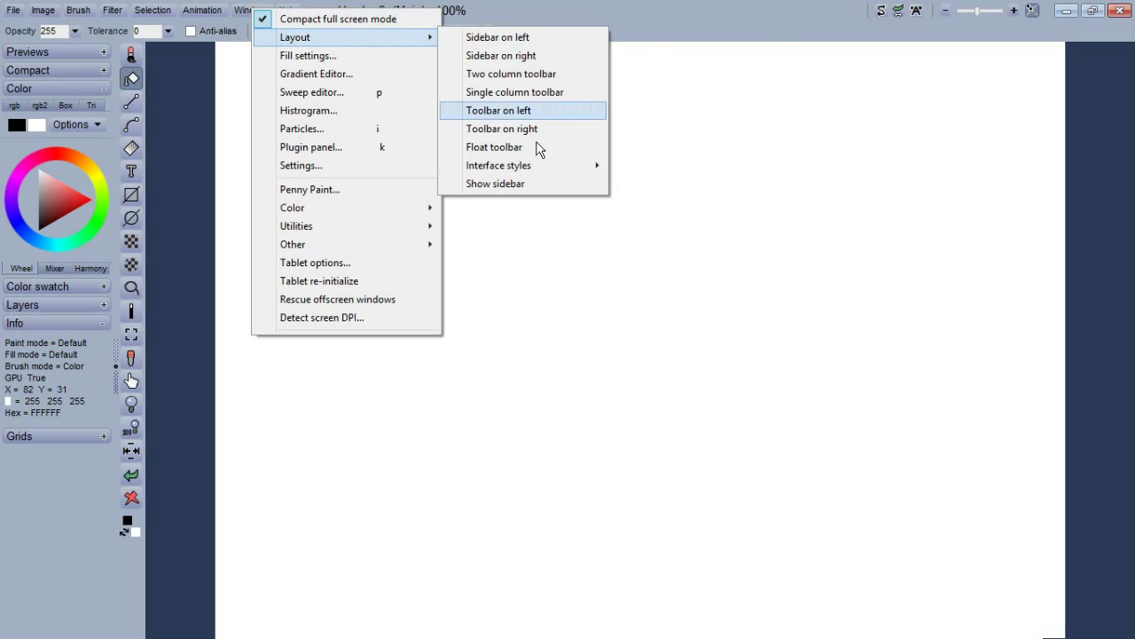
mouse_move(532, 175)
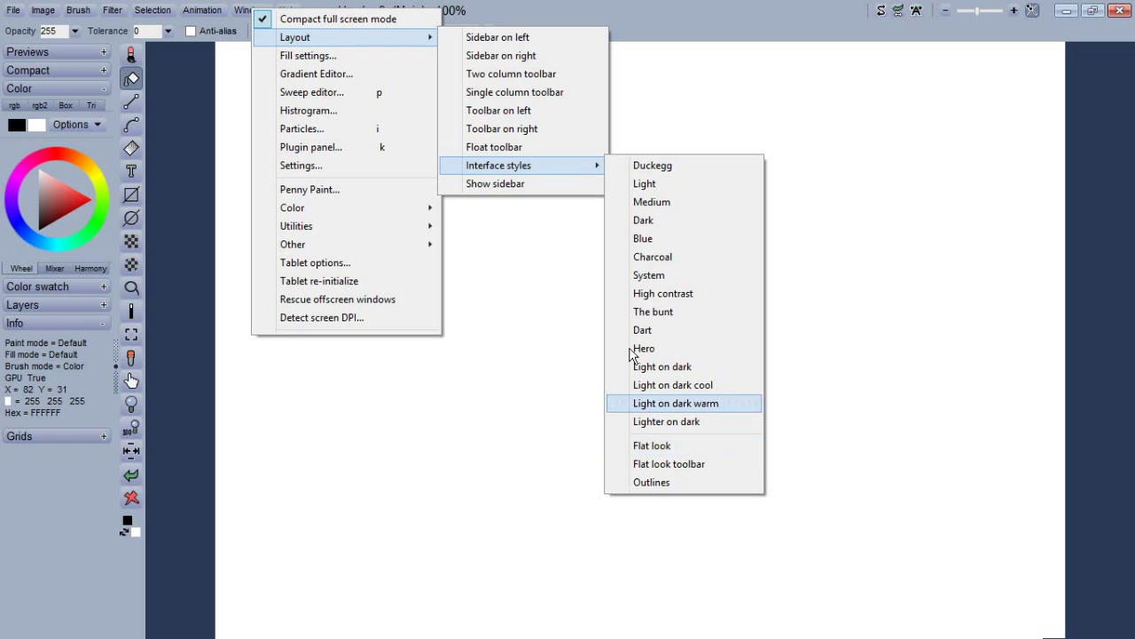
left_click(537, 36)
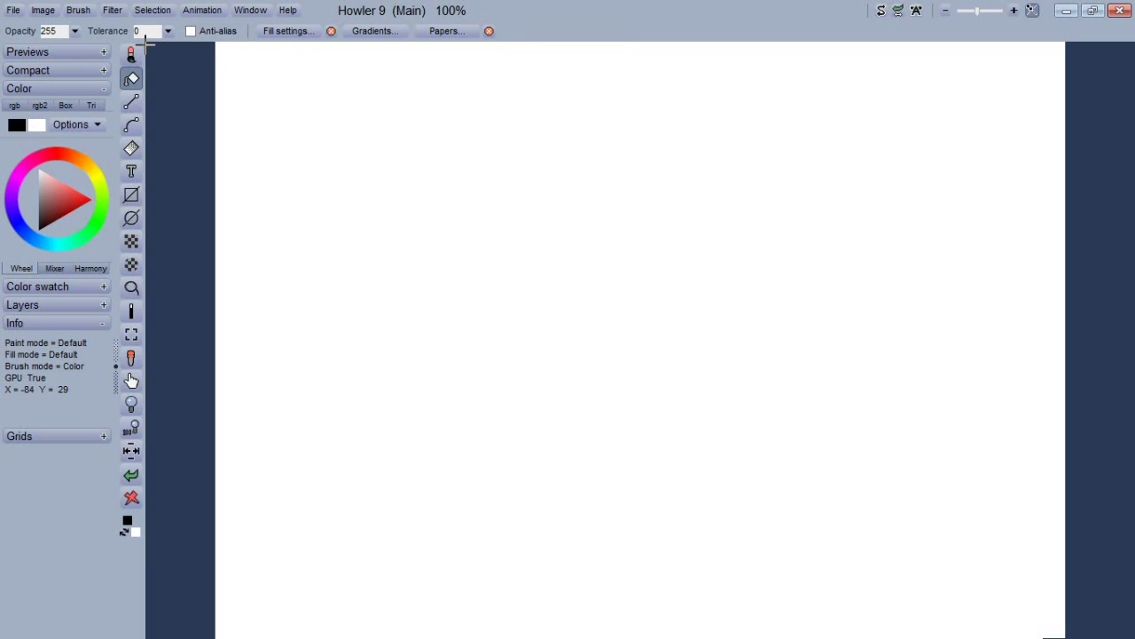
left_click(251, 11)
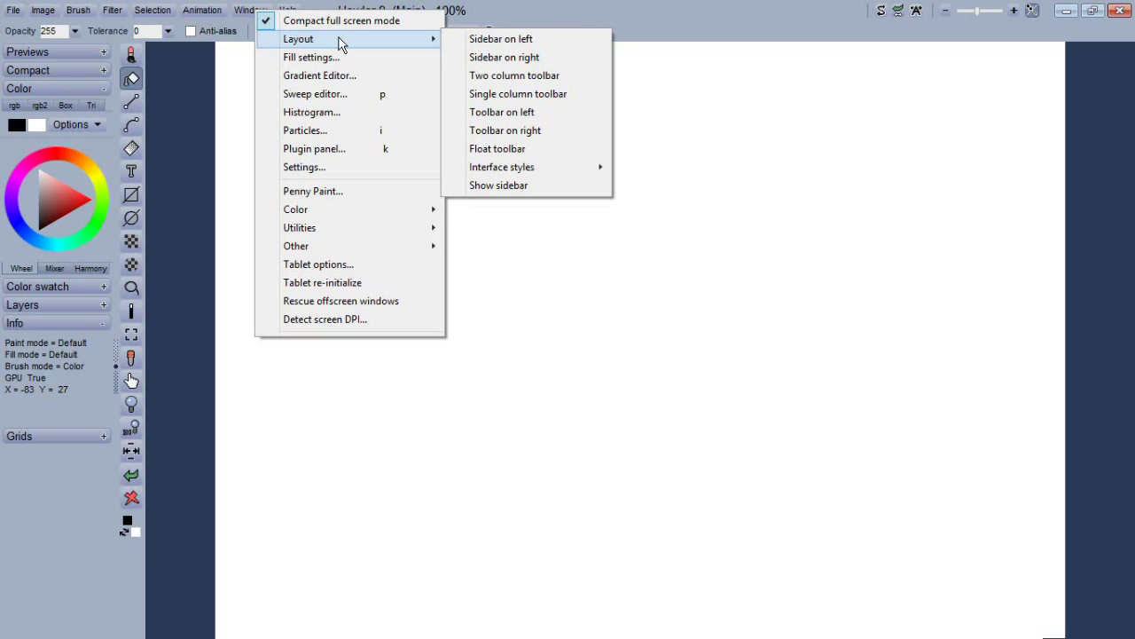
left_click(99, 159)
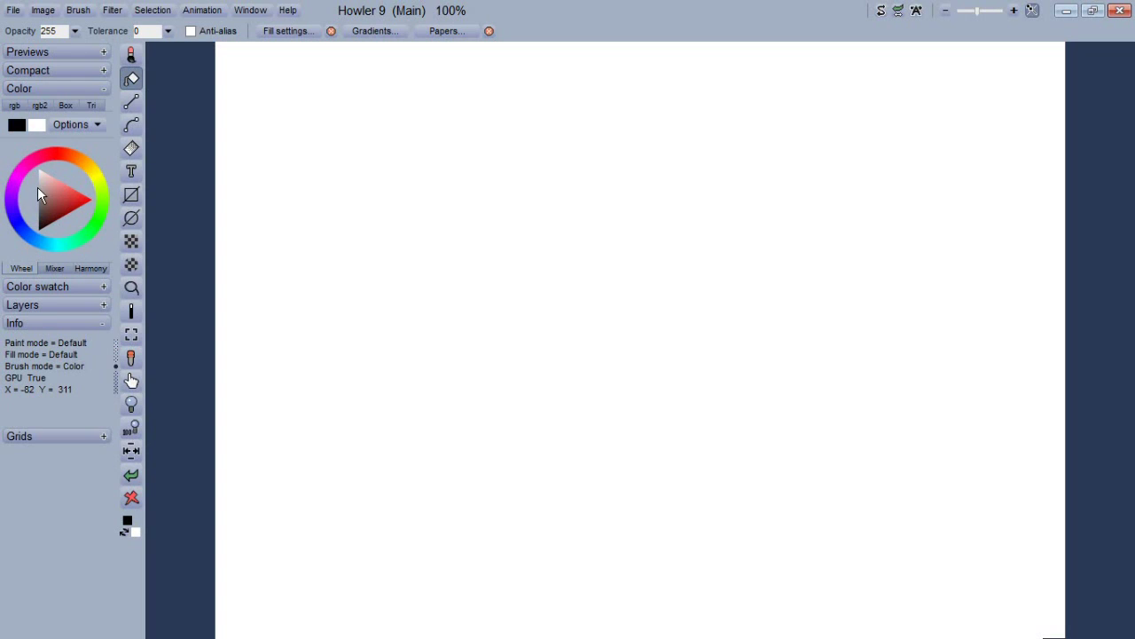
left_click(91, 105)
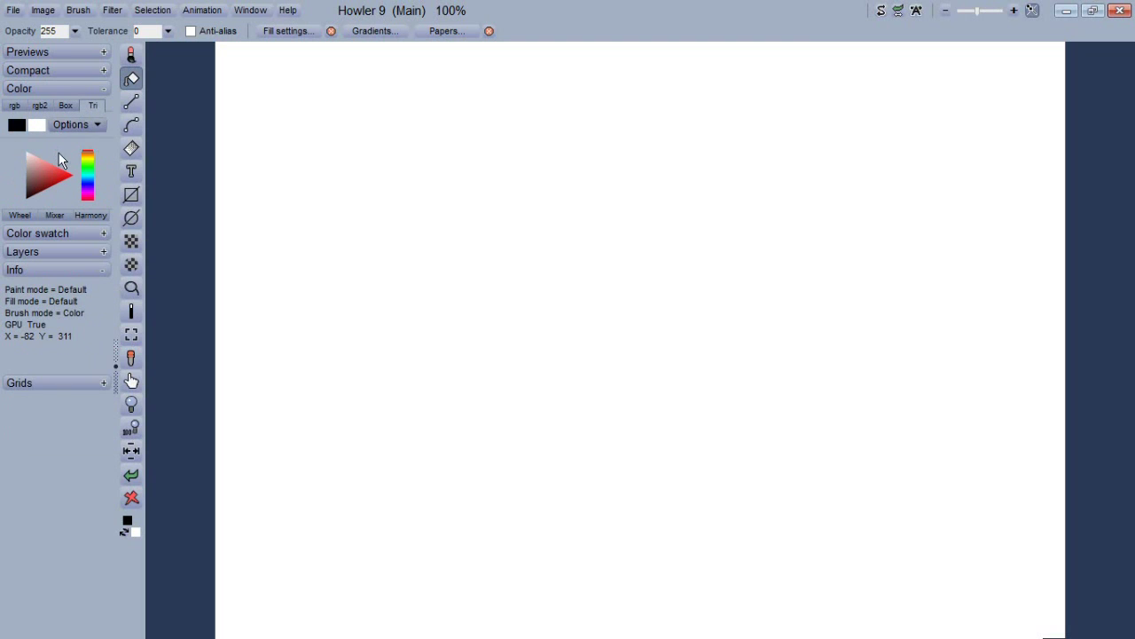
left_click(92, 216)
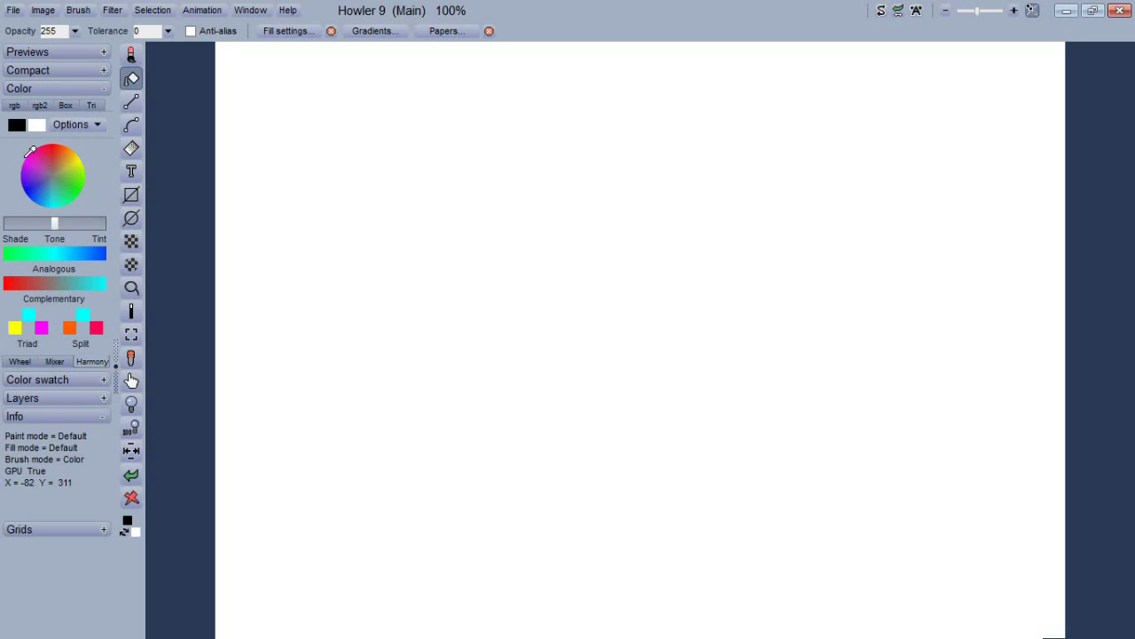
left_click(26, 363)
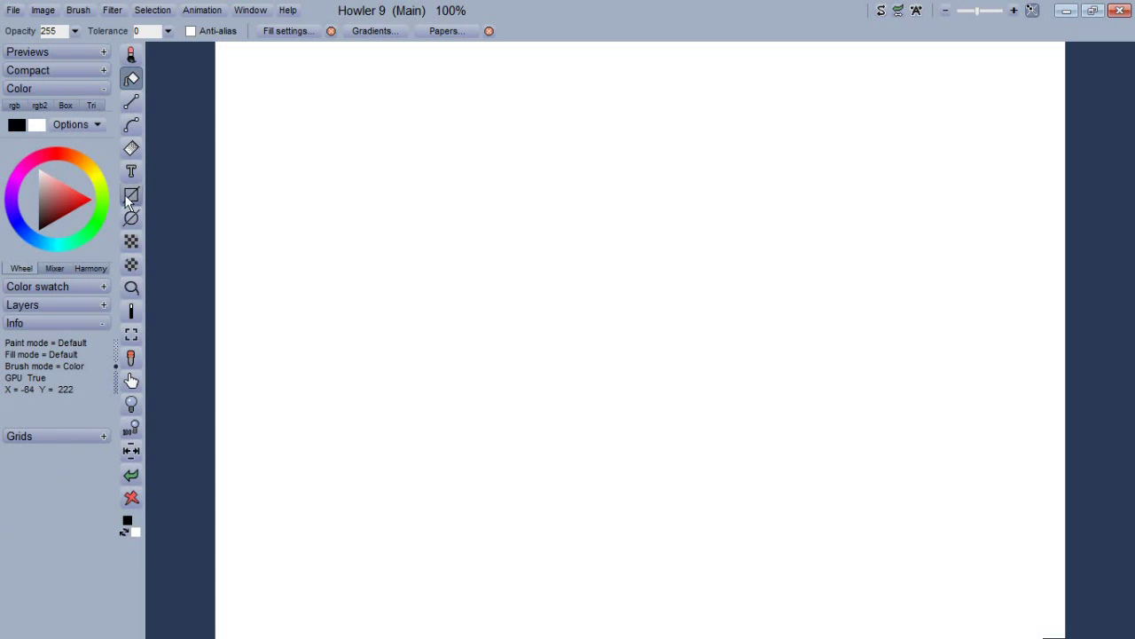
Look through the Filter and Animation menus over the blank canvas without choosing anything.
left_click(112, 10)
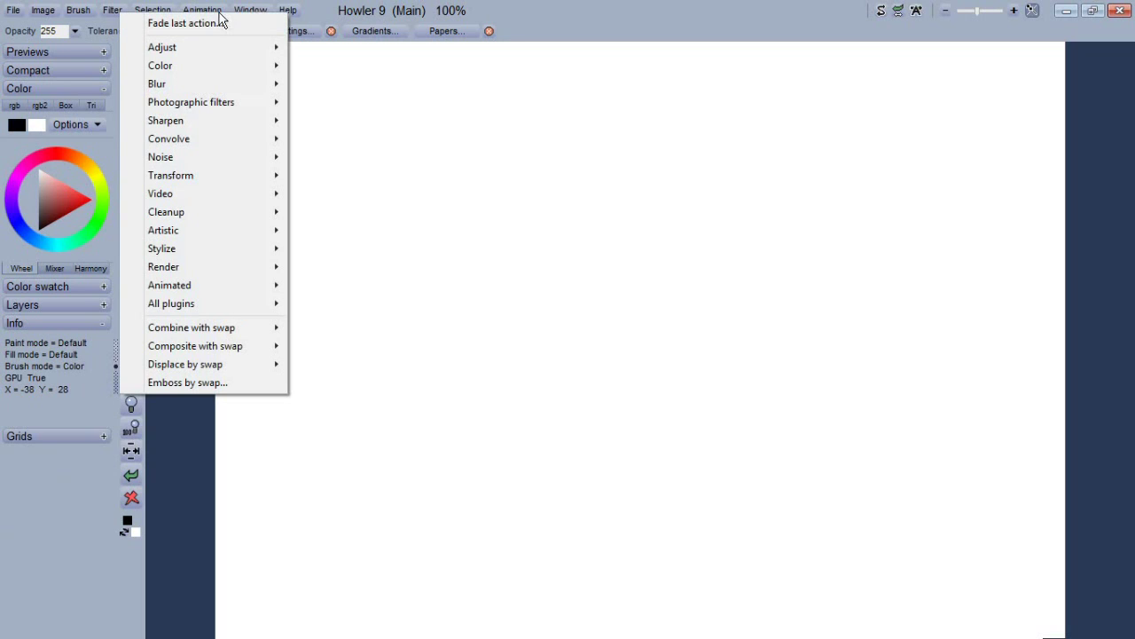
left_click(323, 9)
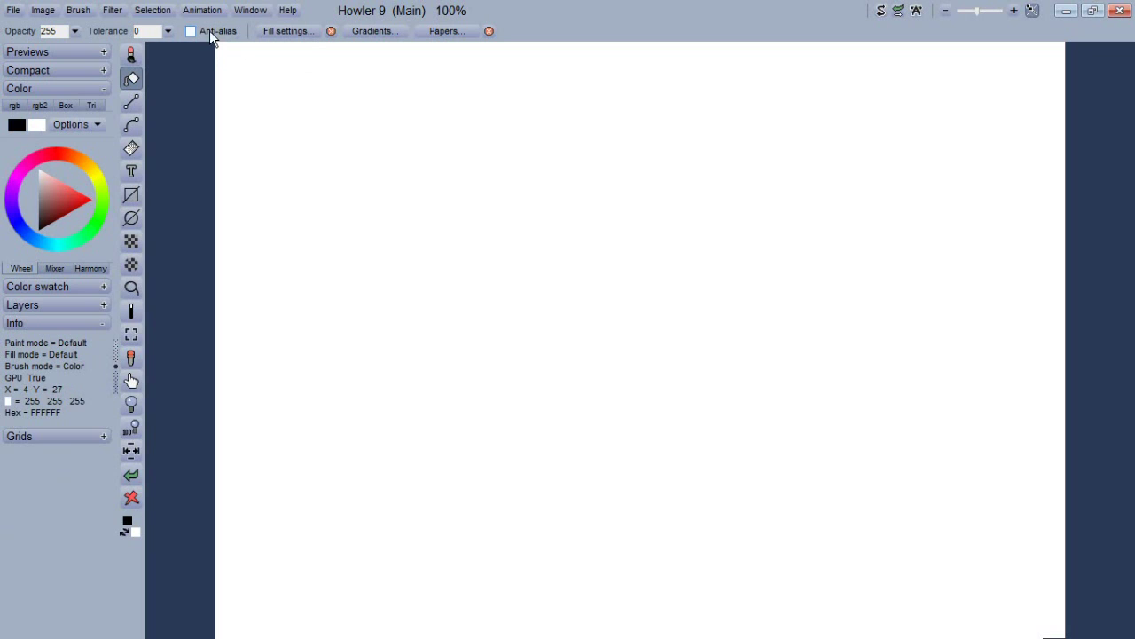
left_click(202, 10)
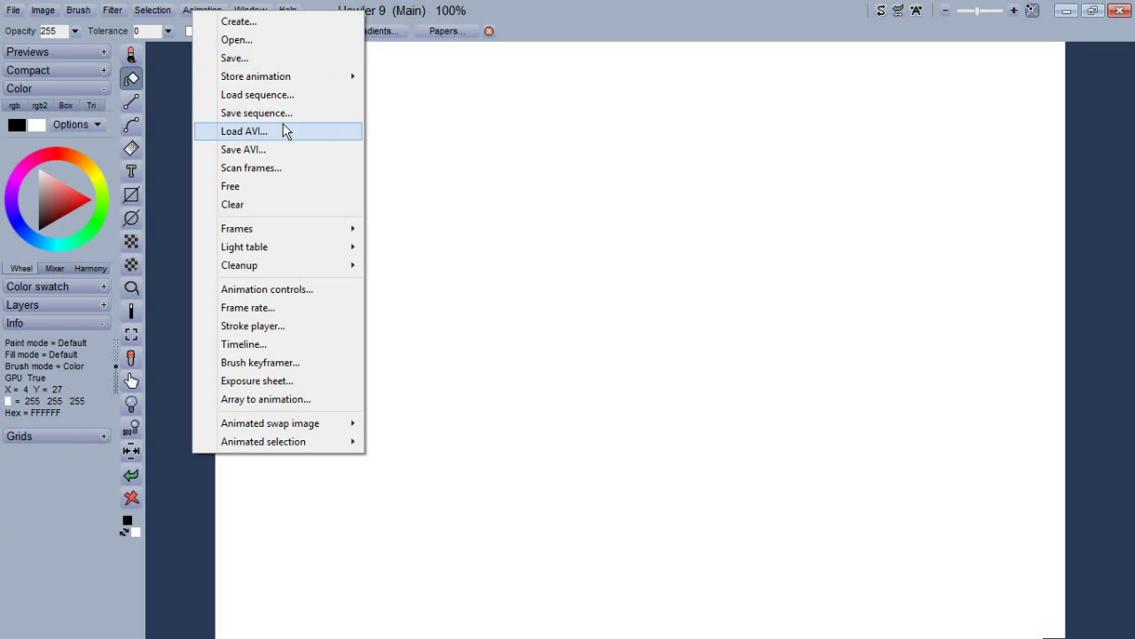
left_click(438, 25)
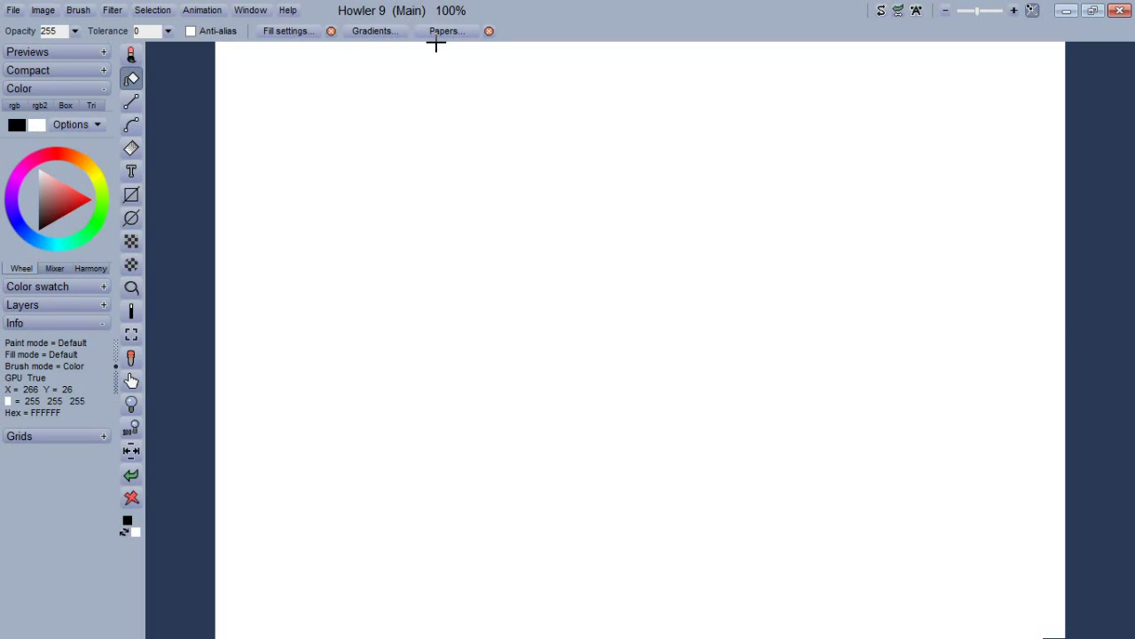
Load AVI from the Animation menu and open 2013-05-29 15.47.26.avi from the Desktop.
left_click(209, 11)
mouse_move(251, 80)
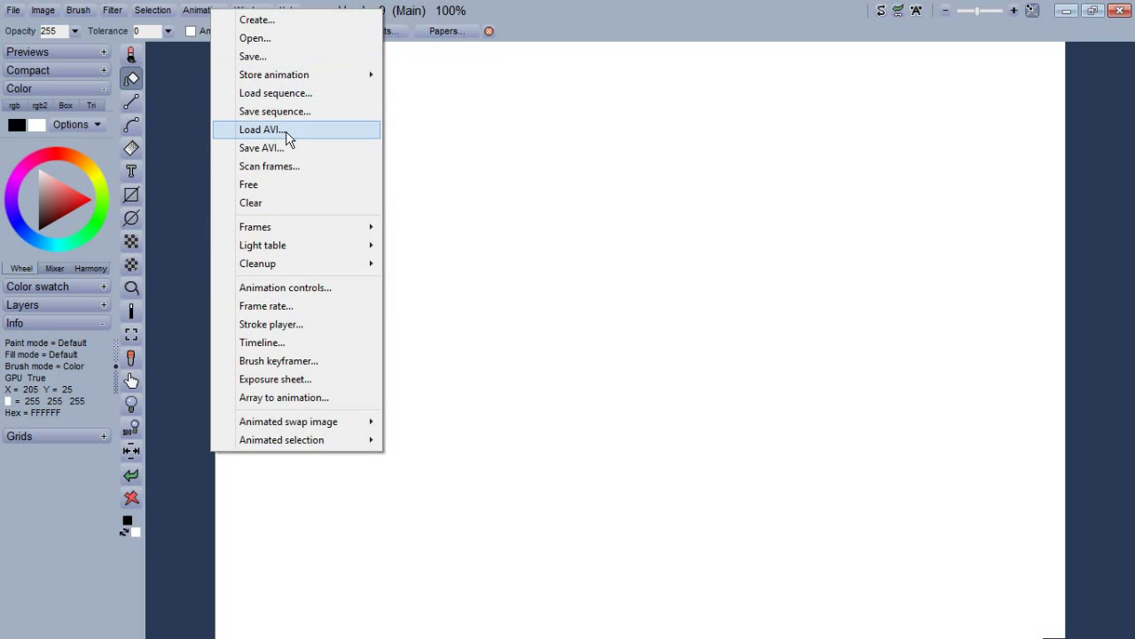
left_click(288, 133)
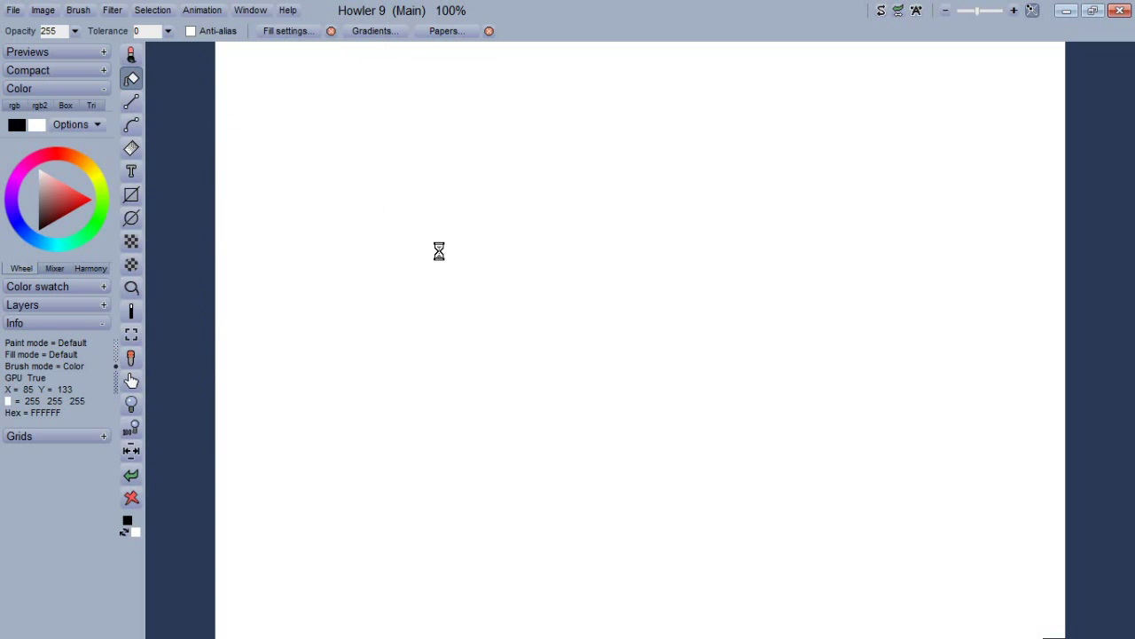
left_click(226, 206)
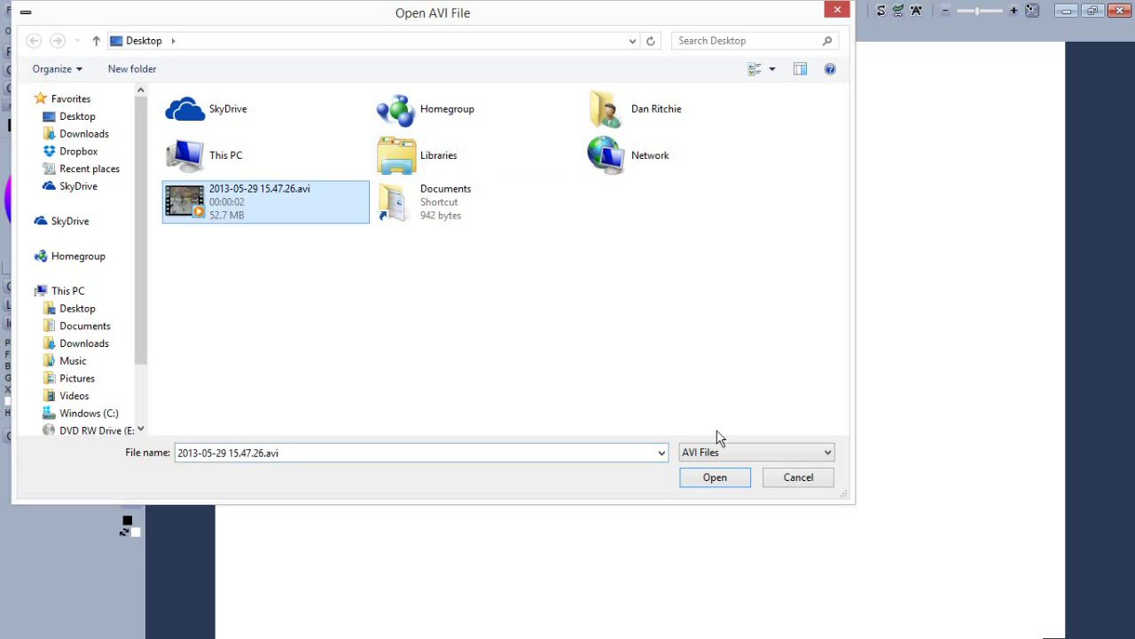
left_click(709, 471)
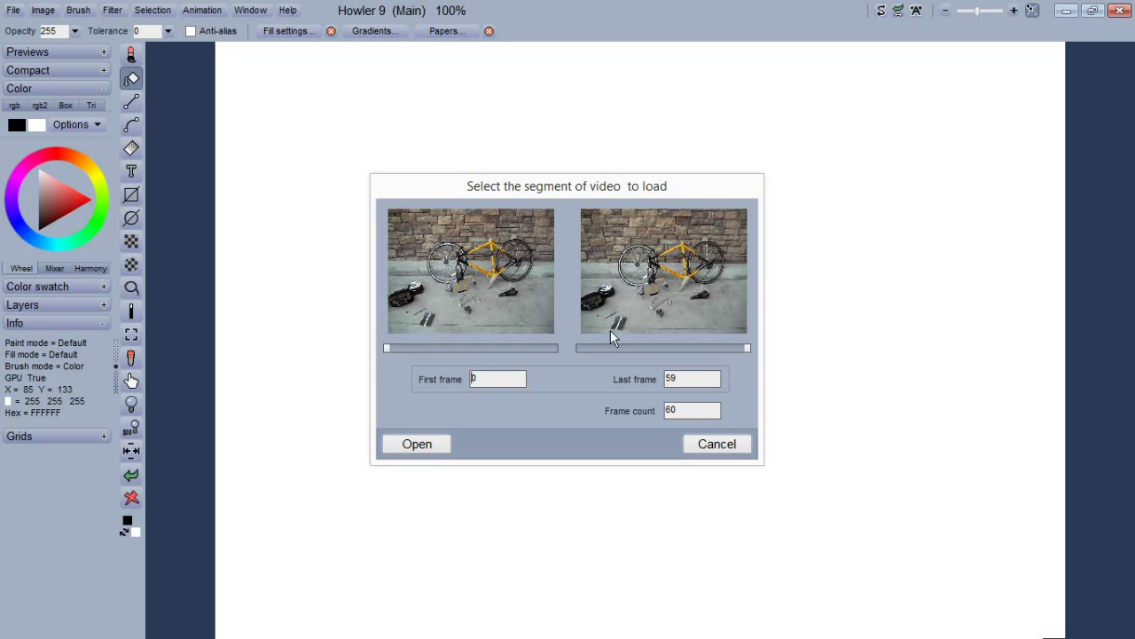
Load the bicycle video segment with first frame 0, last frame 59 and 60 frames.
left_click_drag(569, 190, 529, 131)
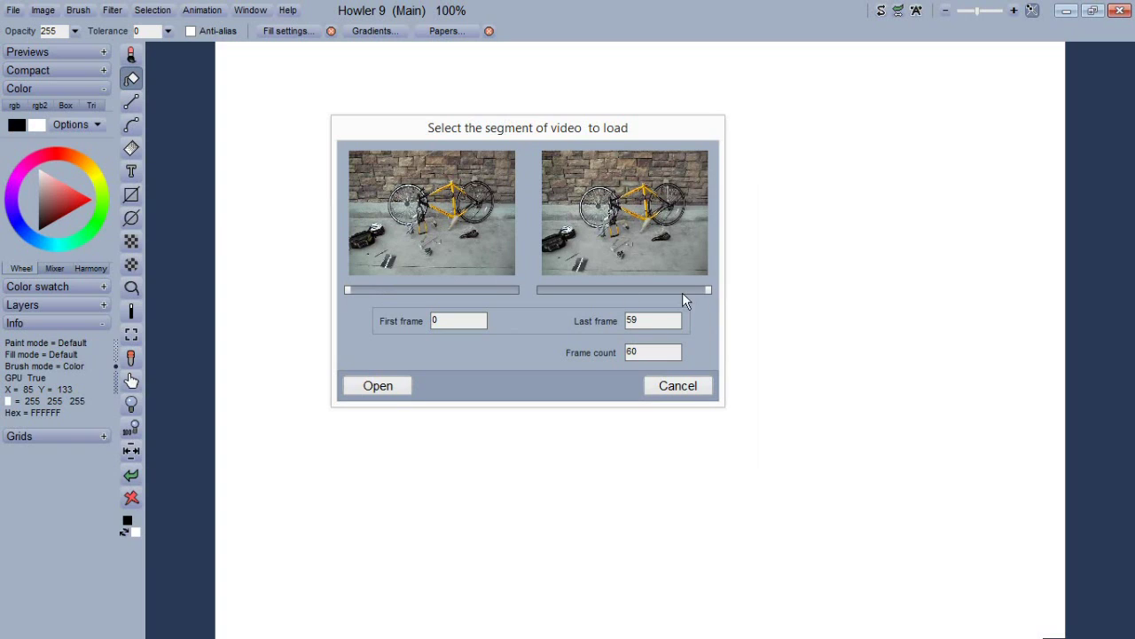
left_click_drag(651, 321, 620, 321)
left_click_drag(655, 353, 624, 353)
left_click(406, 389)
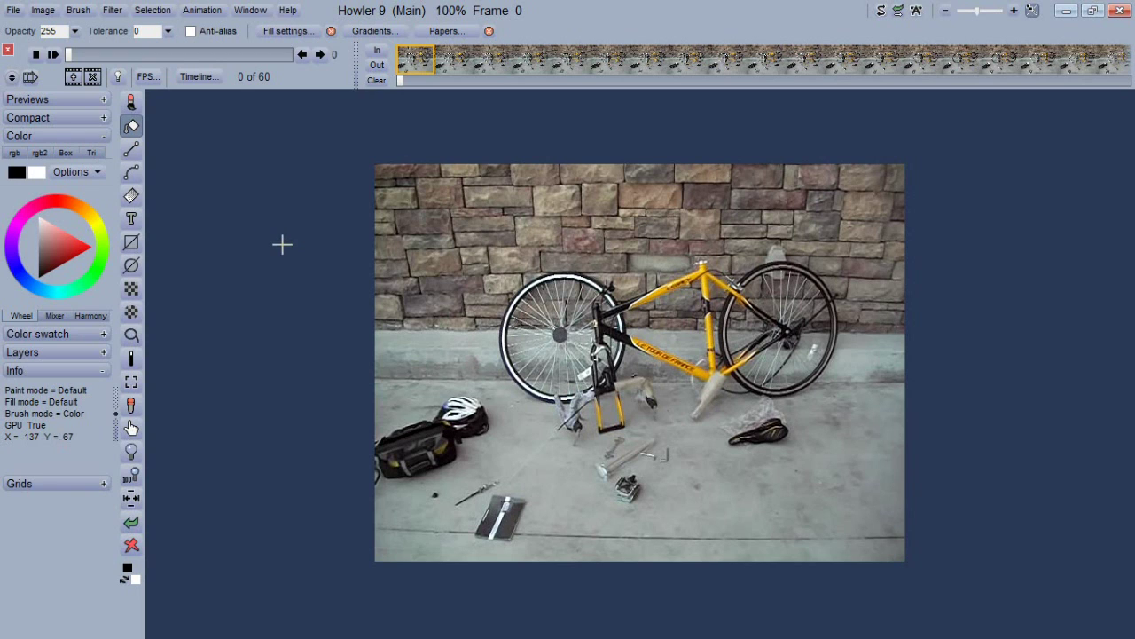
Scrub the timeline slider and film strip thumbnails to preview the bicycle frames.
left_click_drag(69, 54, 121, 56)
left_click(510, 61)
left_click(532, 60)
left_click_drag(577, 60, 354, 41)
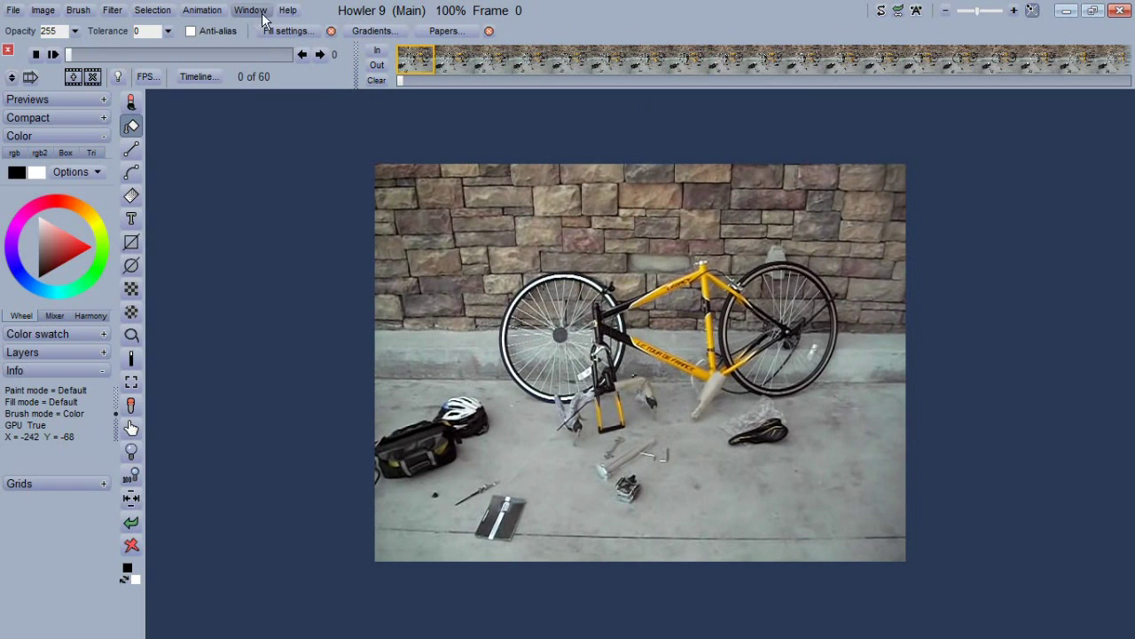
left_click(216, 12)
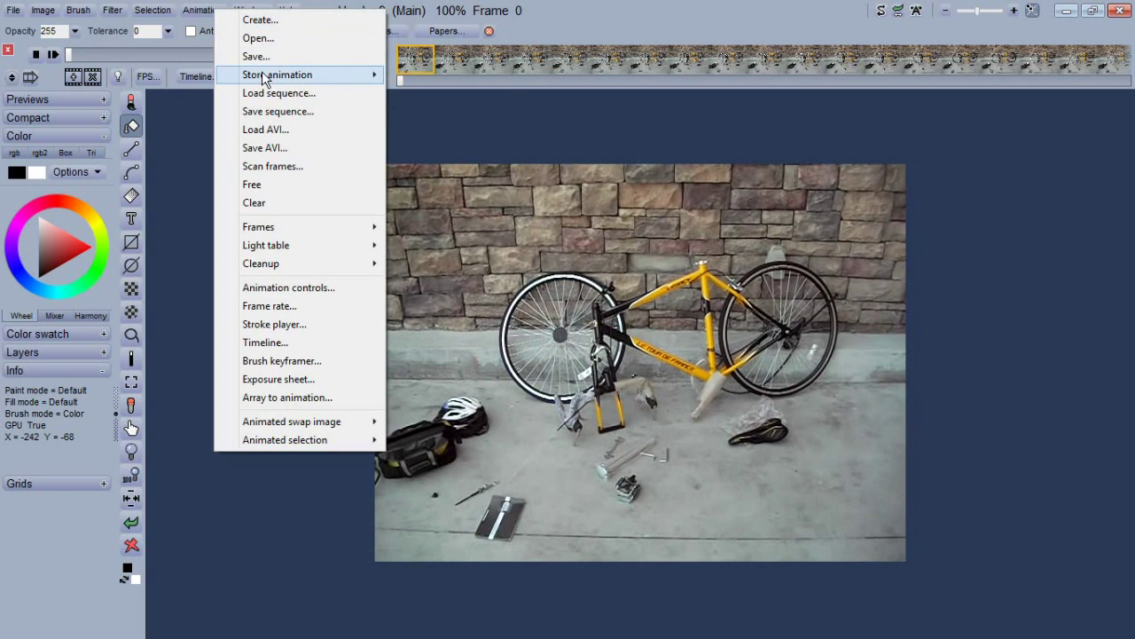
Store the bicycle animation to memory and to disc.
mouse_move(355, 75)
left_click(439, 74)
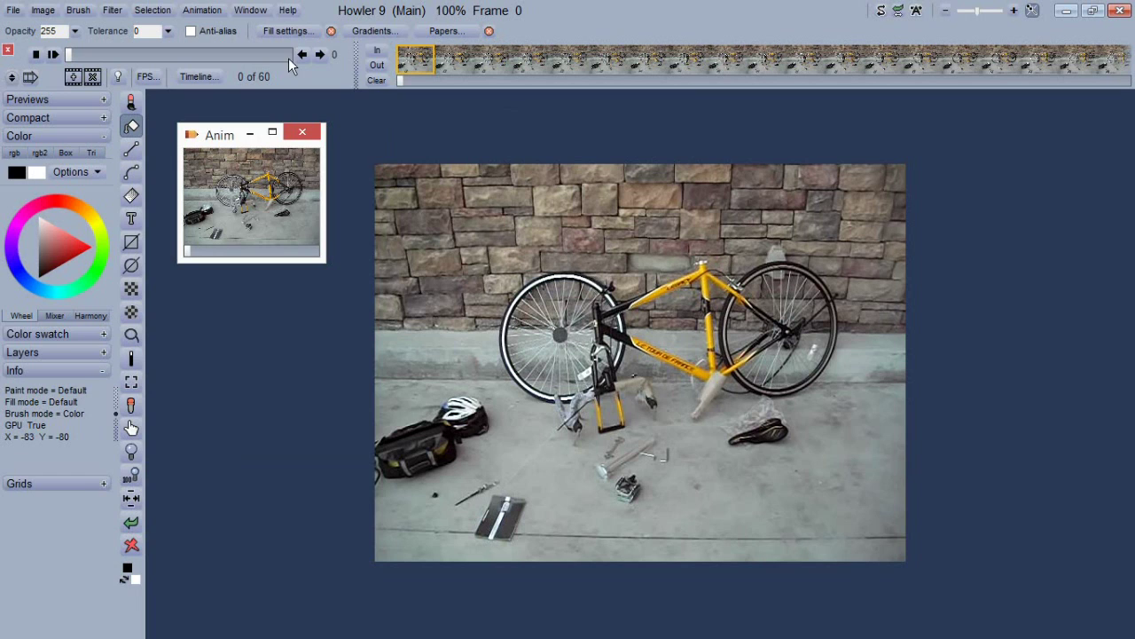
left_click(250, 10)
mouse_move(317, 49)
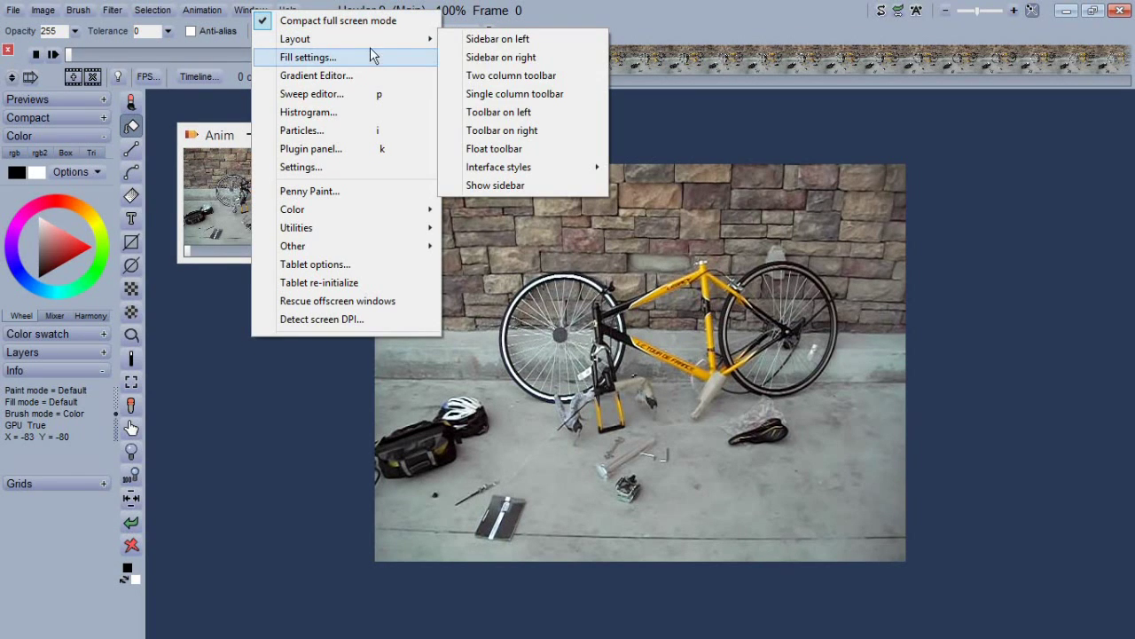
mouse_move(355, 42)
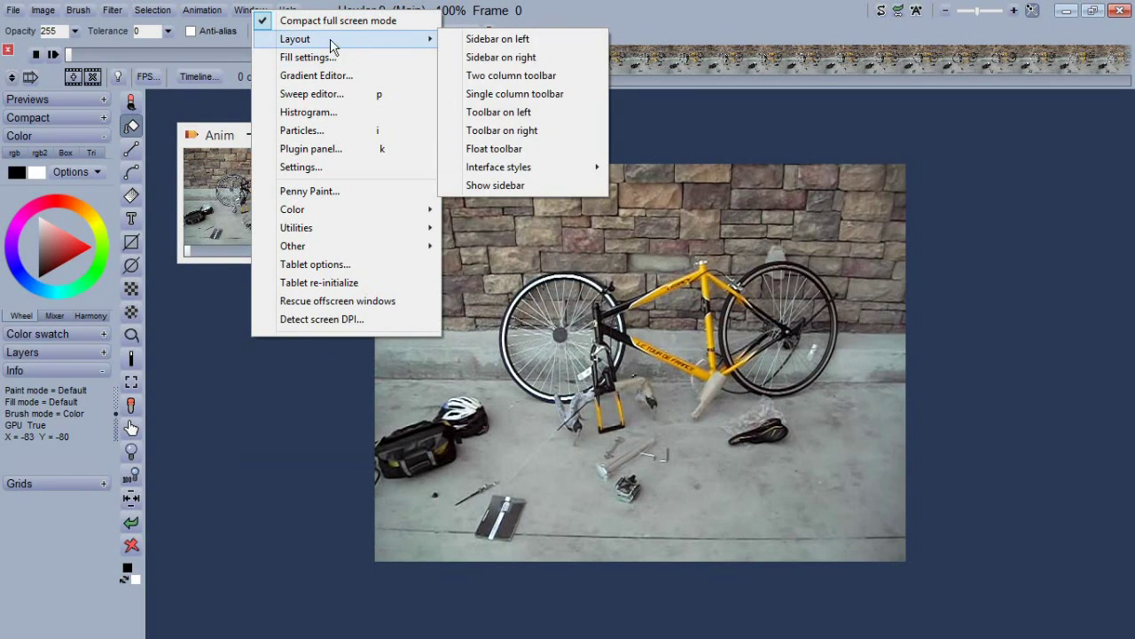
mouse_move(209, 13)
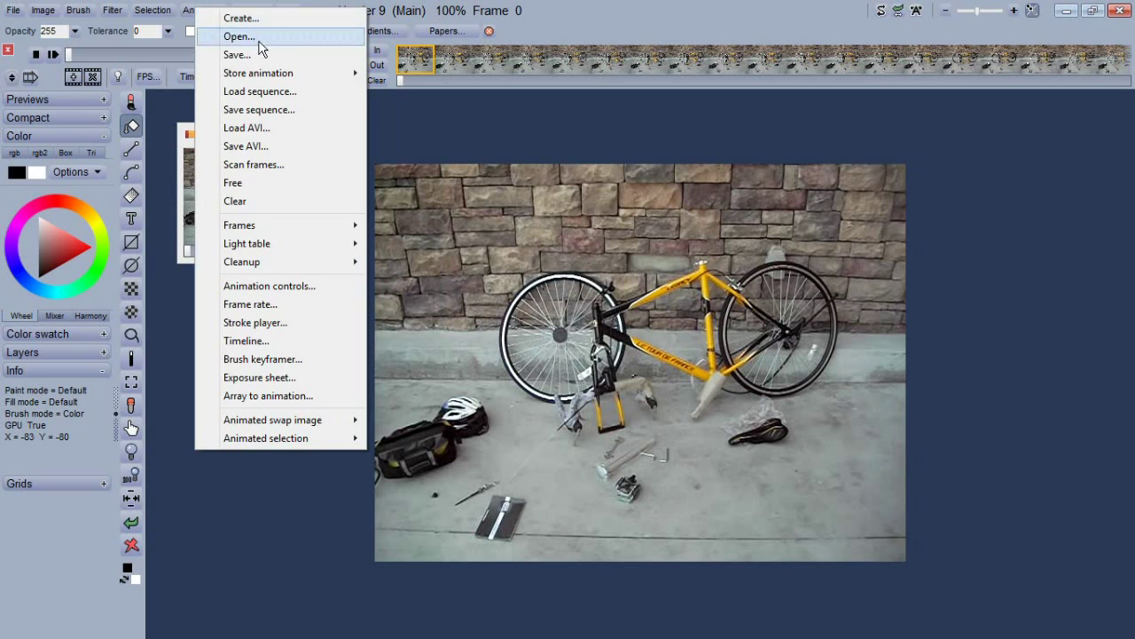
mouse_move(254, 73)
left_click(390, 93)
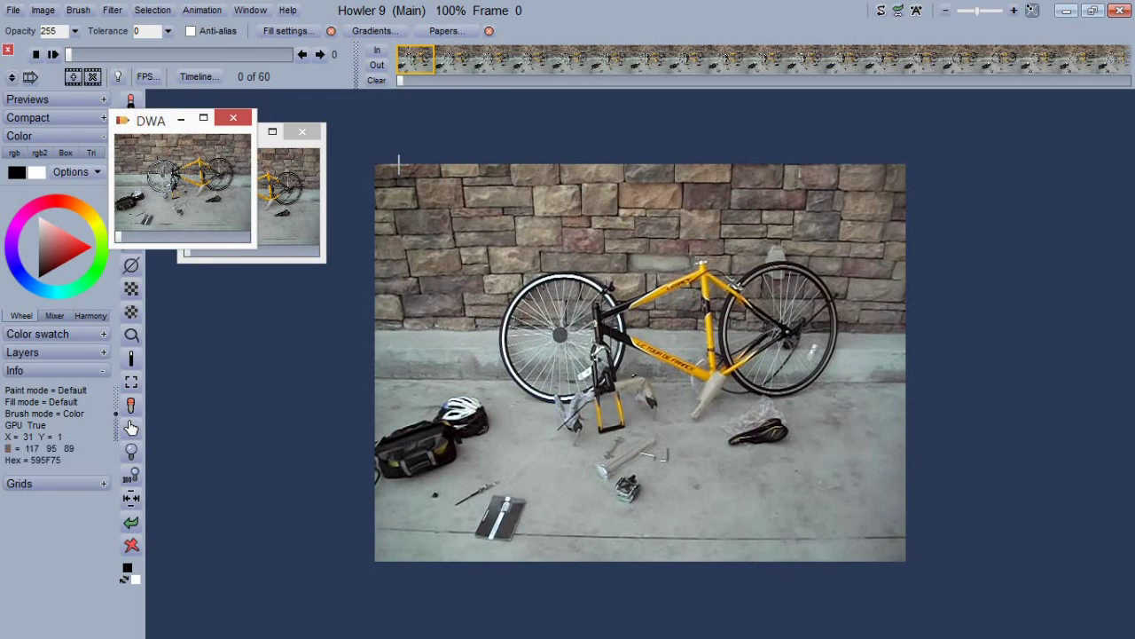
Move the Anim and DWA previews lower, minimize both, then restore them.
left_click_drag(180, 126, 250, 316)
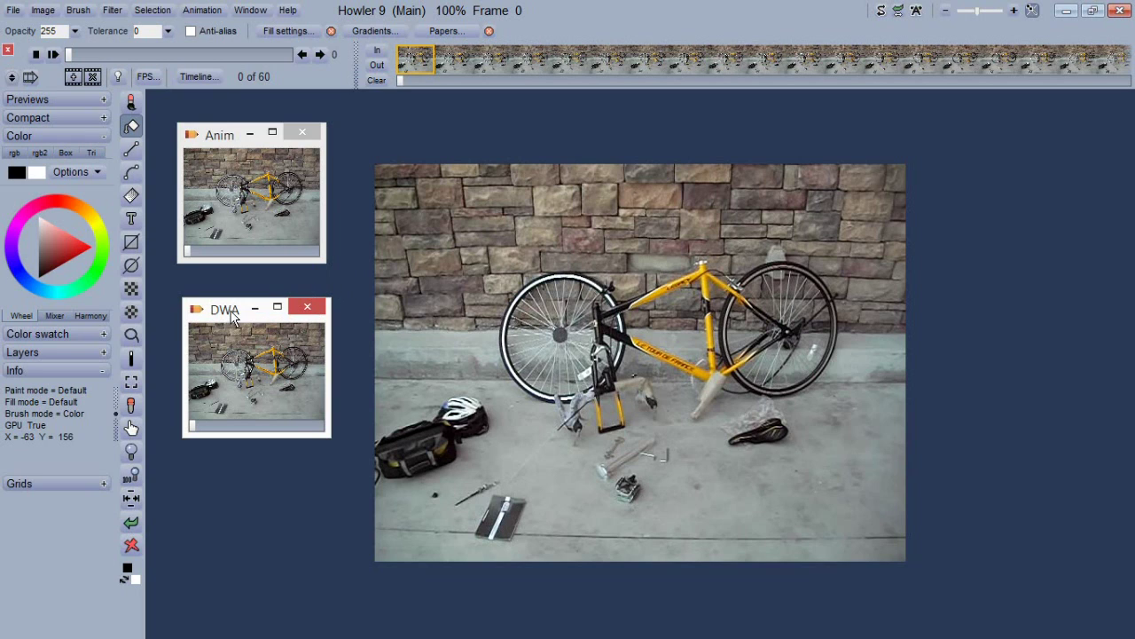
left_click_drag(230, 317, 219, 452)
left_click_drag(229, 150, 220, 295)
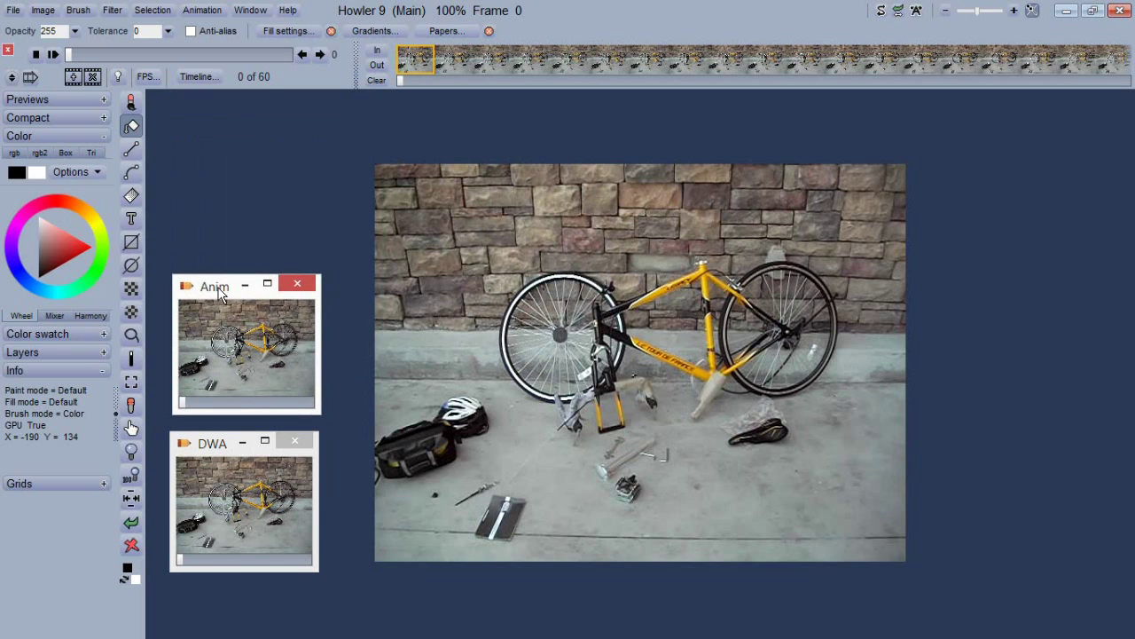
left_click(244, 284)
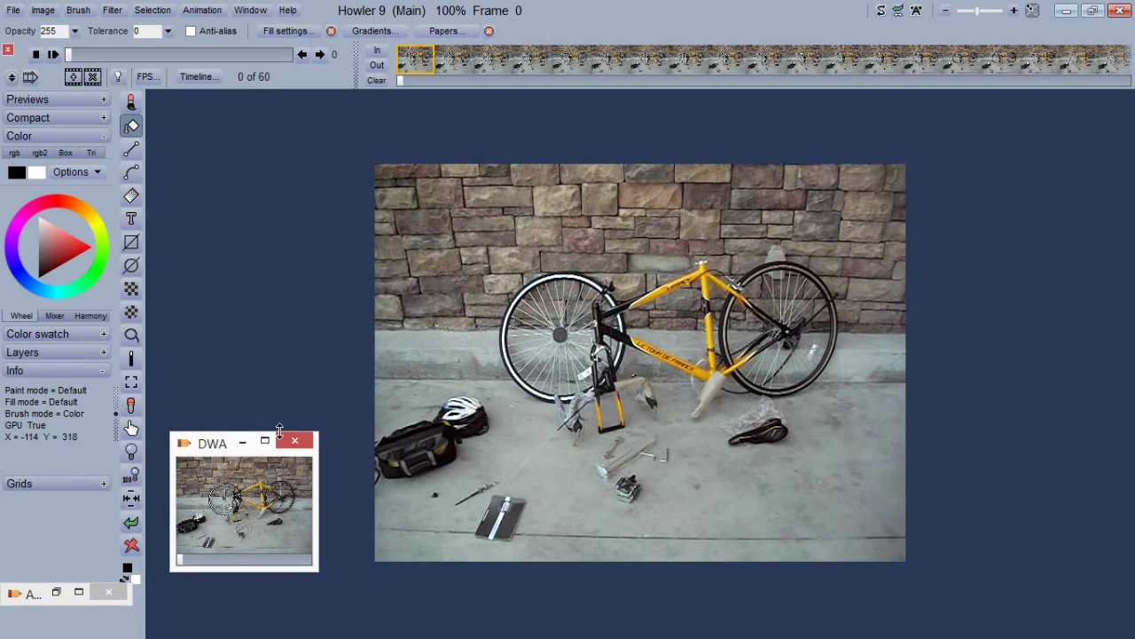
left_click(242, 441)
double_click(37, 595)
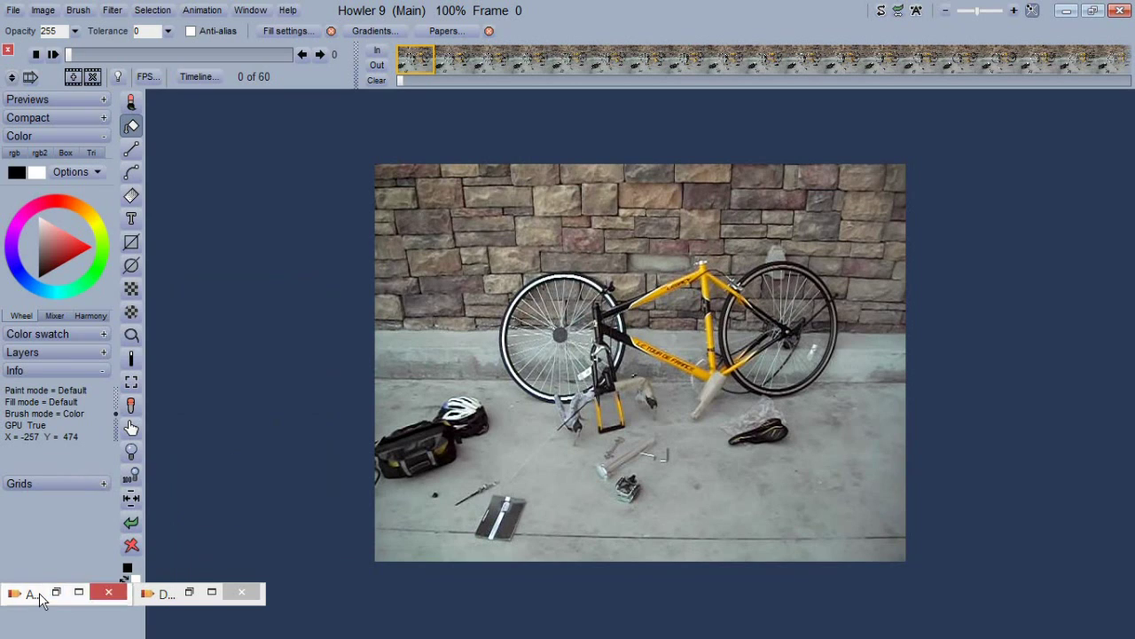
left_click(171, 599)
left_click(169, 602)
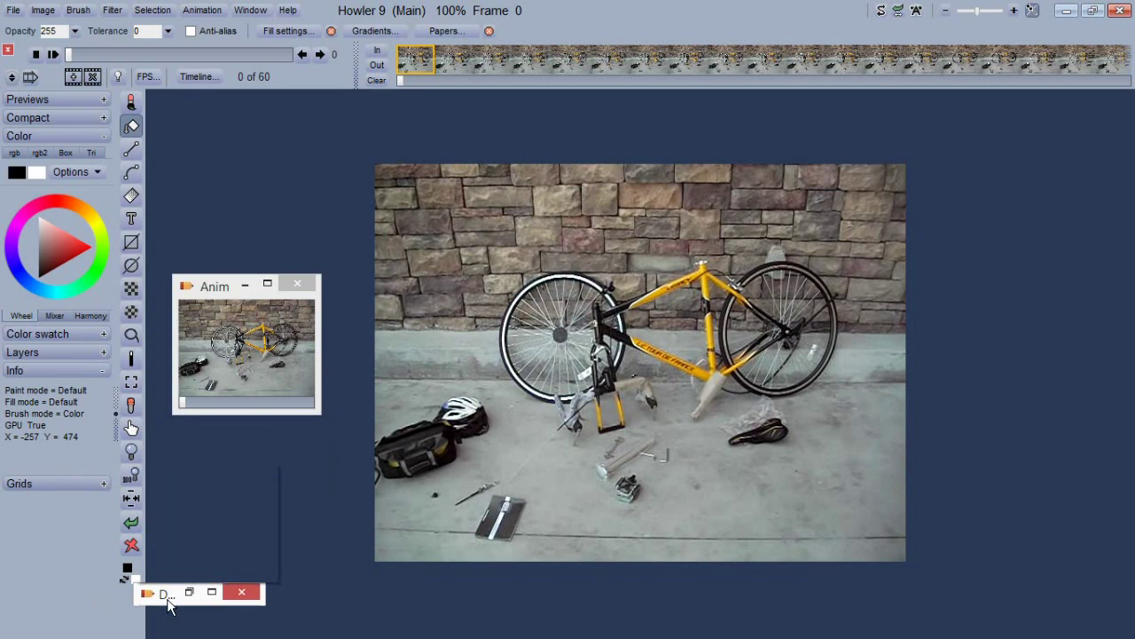
double_click(168, 601)
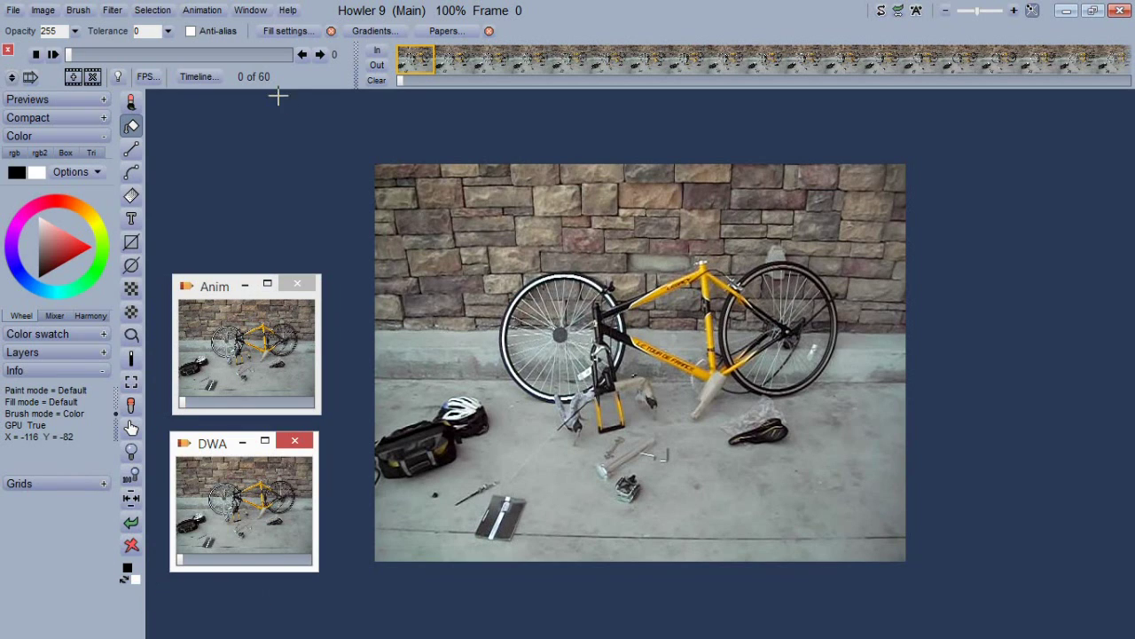
left_click(113, 10)
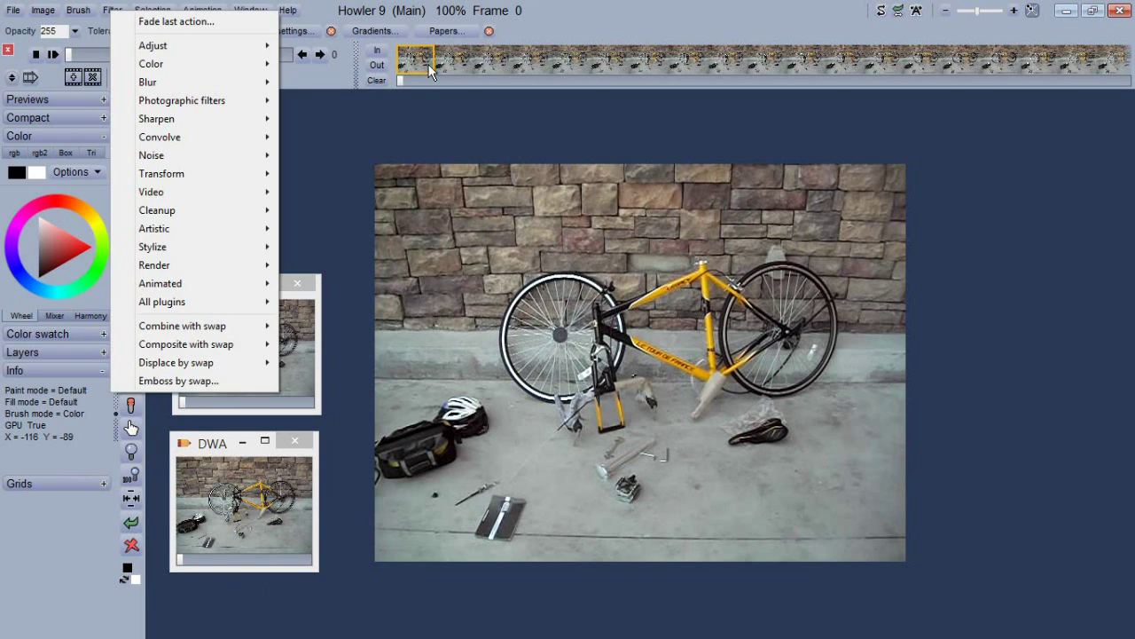
Decline restoring the memory-stored animation, keeping the current bicycle animation.
key("Escape")
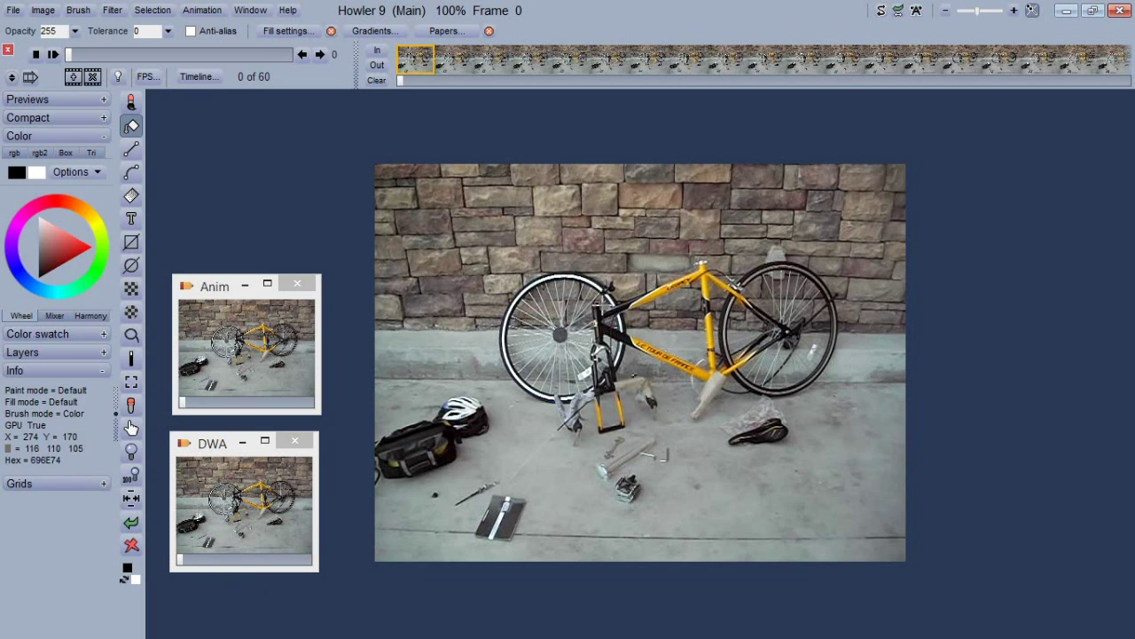
left_click(255, 348)
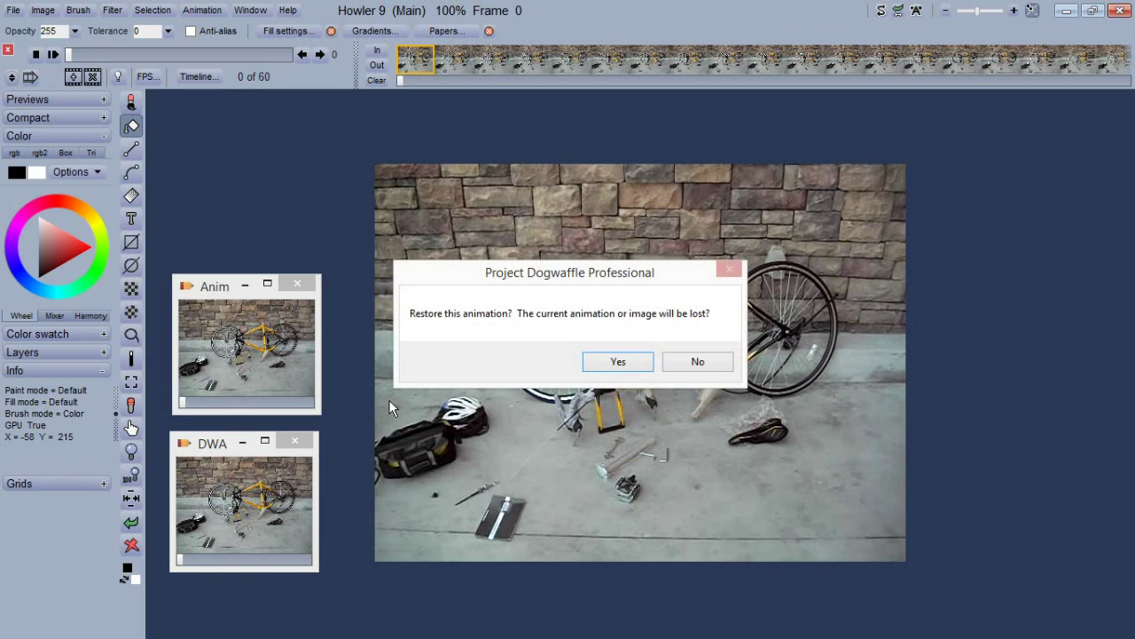
left_click(701, 362)
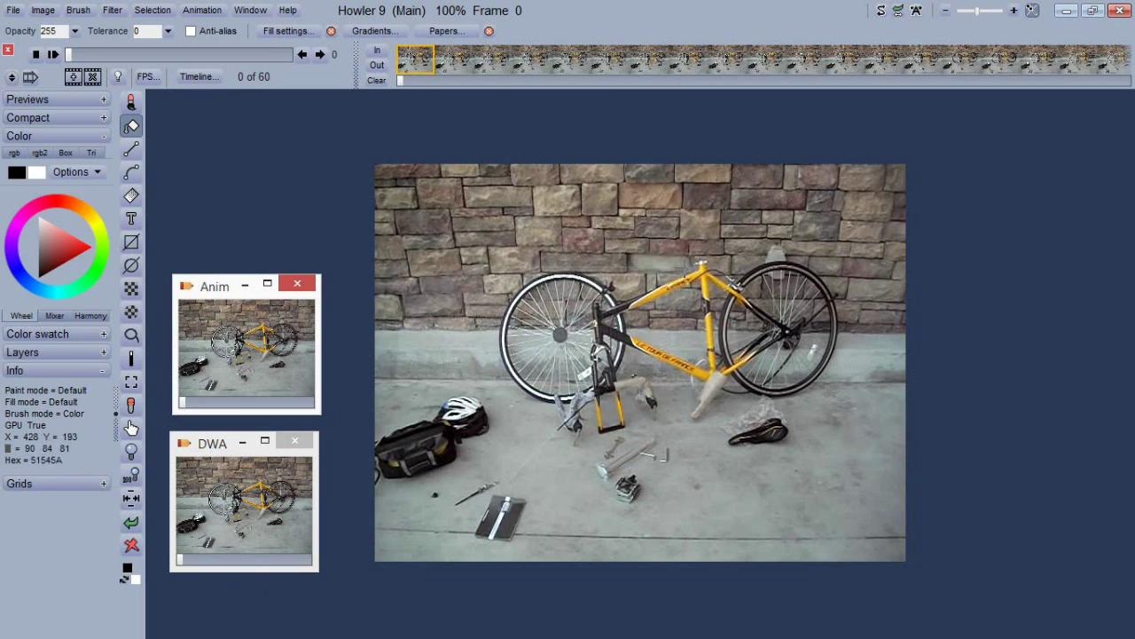
Open Filter > Adjust > Color..., with red, green and blue multiply values at 0.
left_click(113, 11)
mouse_move(147, 44)
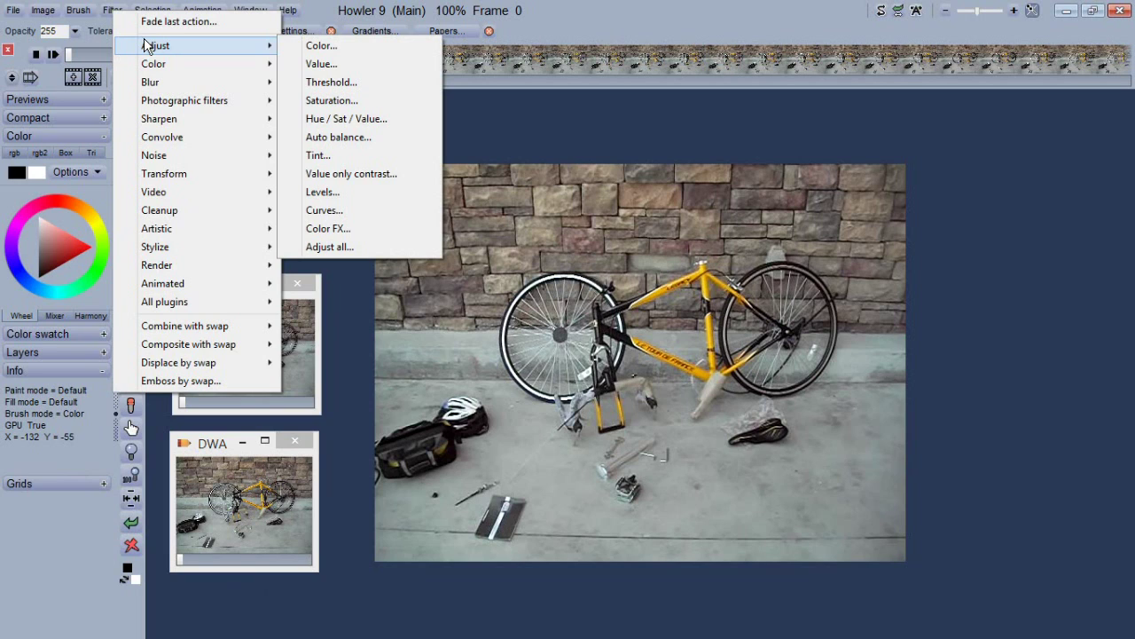
left_click(304, 45)
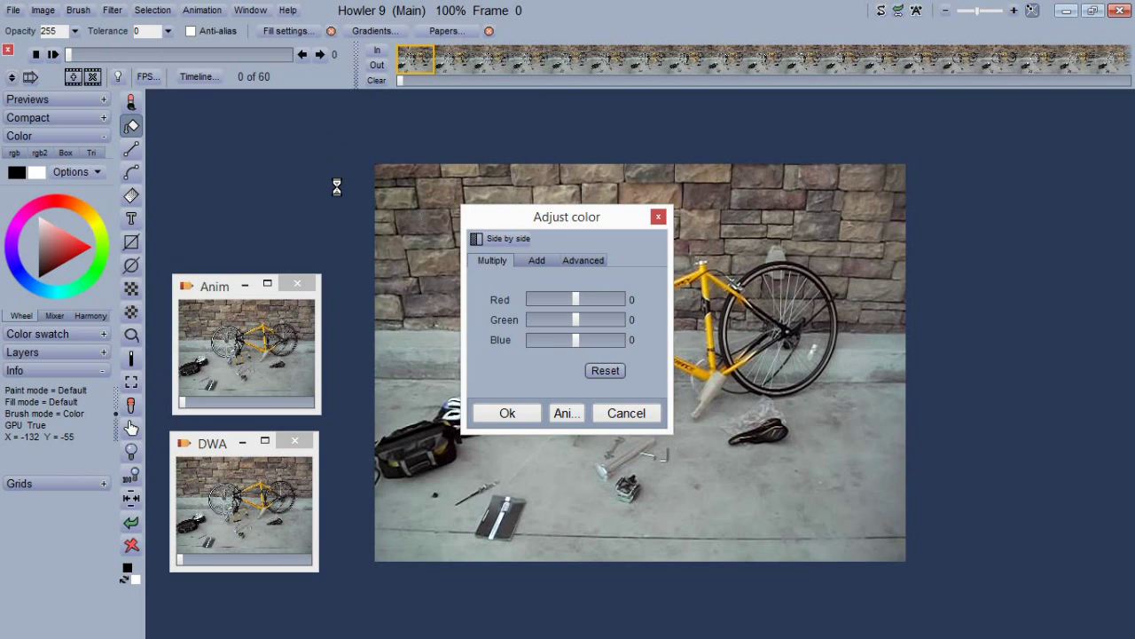
Tint all bicycle frames orange with additive Red+ 177, Green+ -19, Blue+ -105.
left_click_drag(562, 220, 508, 196)
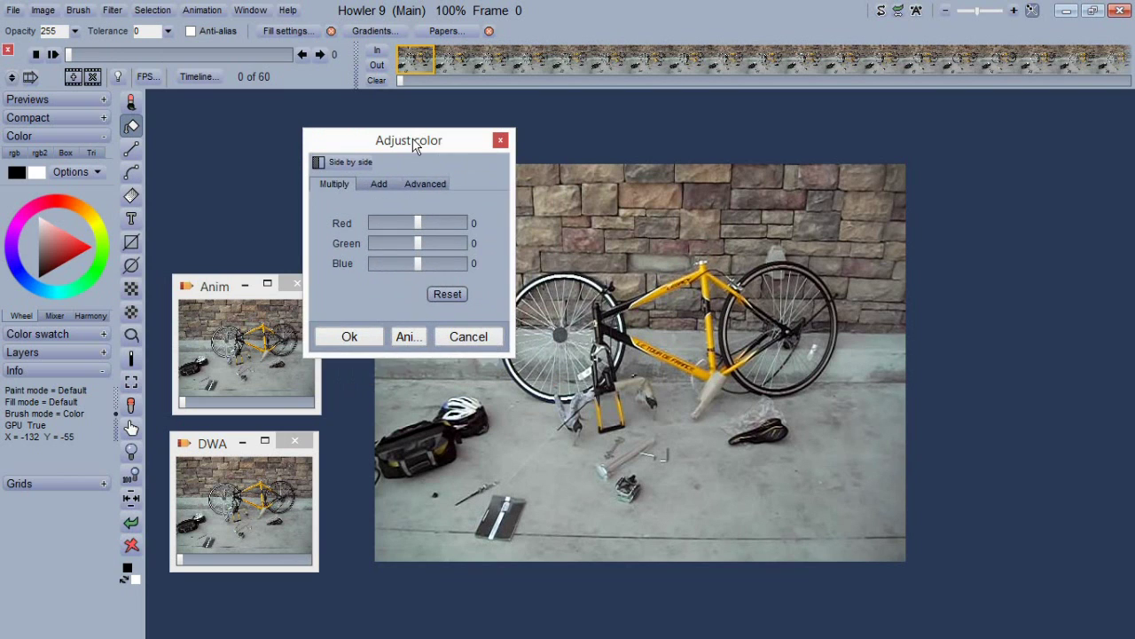
left_click_drag(413, 145, 407, 121)
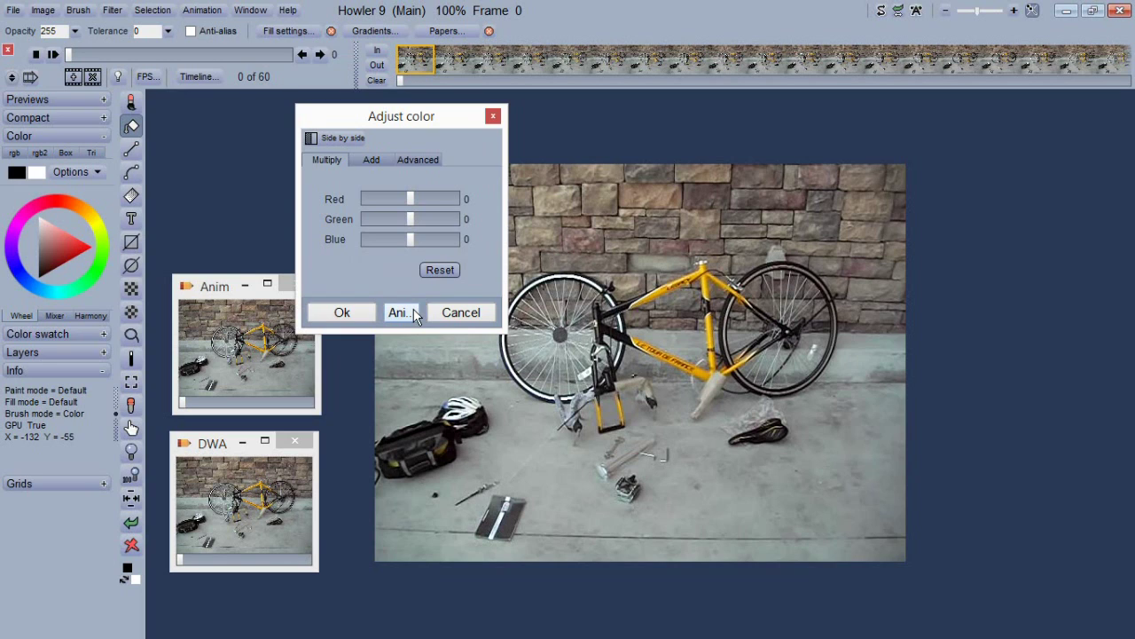
left_click_drag(409, 198, 437, 199)
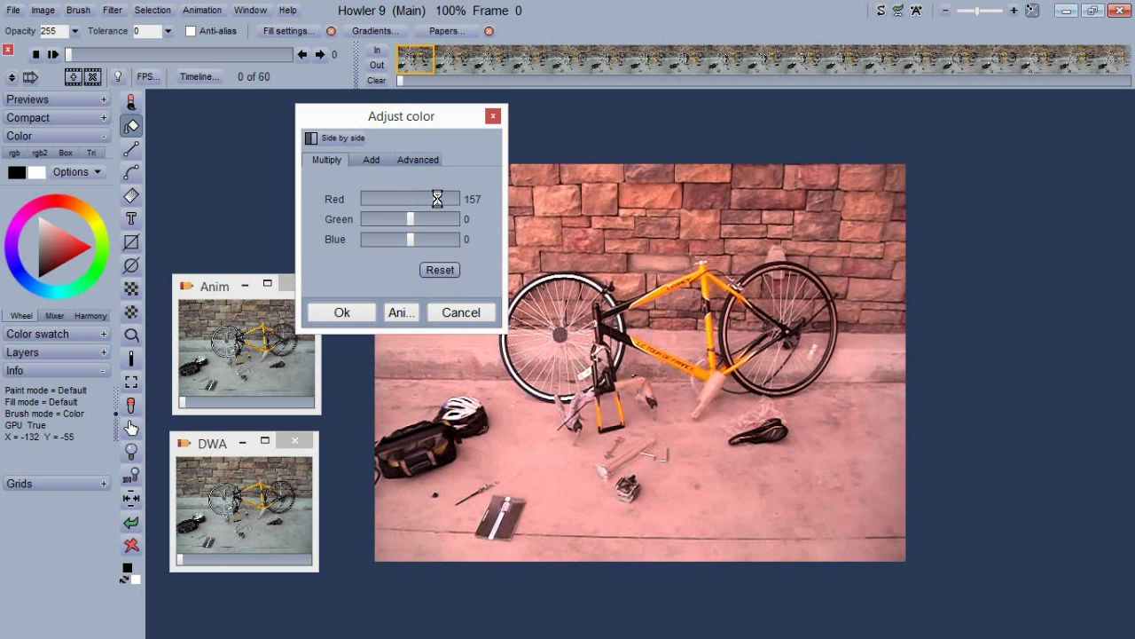
left_click(407, 239)
left_click_drag(406, 238, 380, 238)
left_click(371, 159)
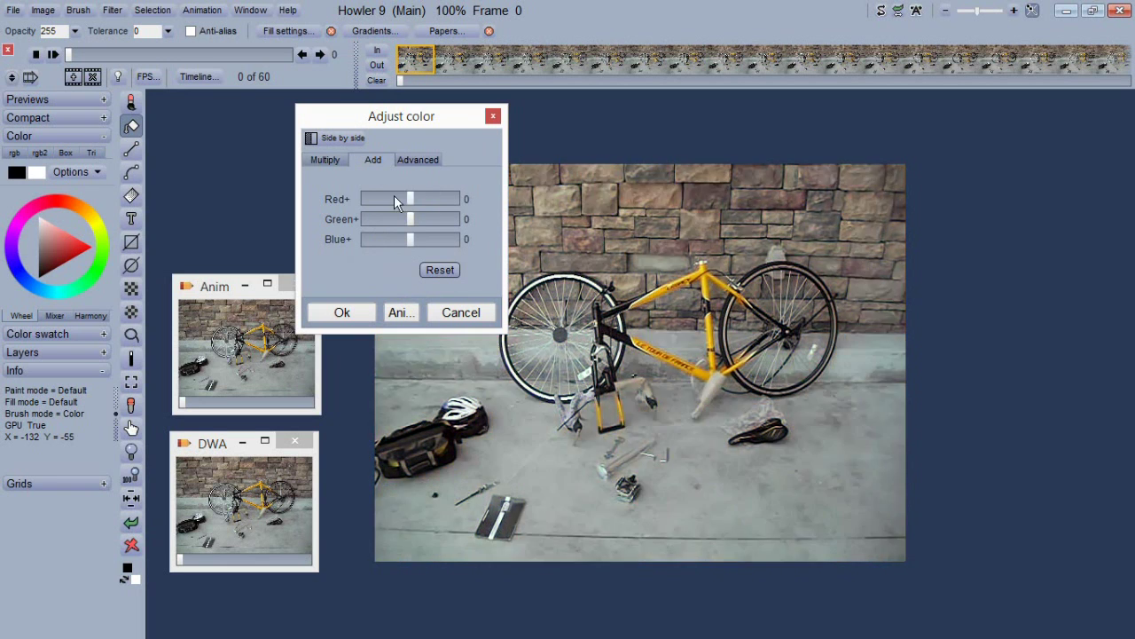
mouse_move(409, 199)
left_mouse_down()
mouse_move(443, 199)
mouse_move(391, 239)
mouse_move(407, 219)
left_mouse_up()
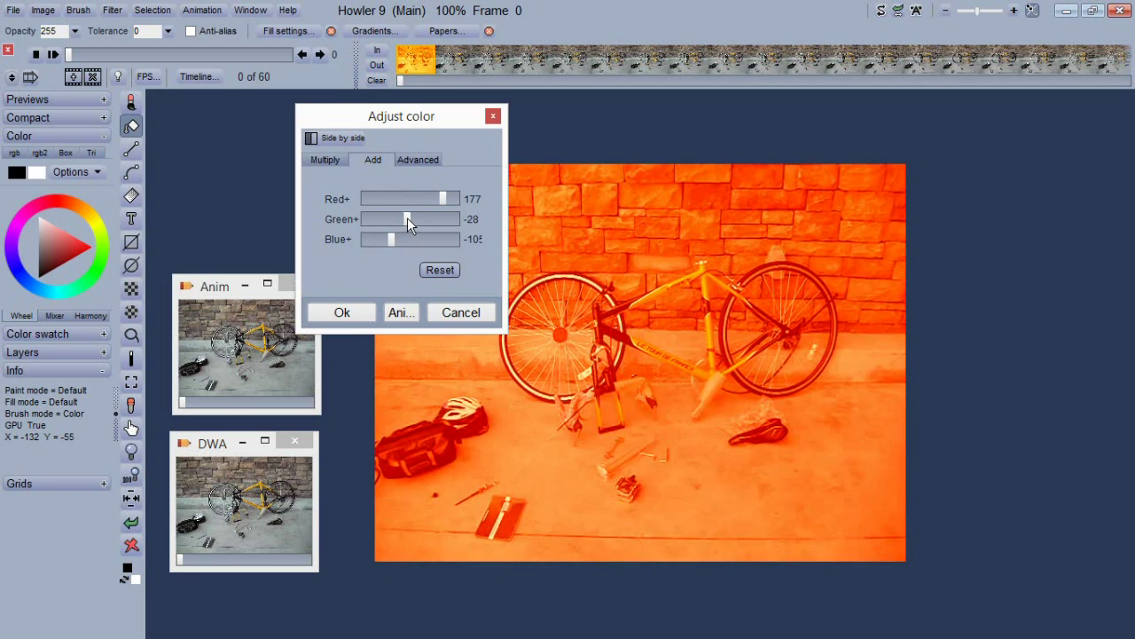
left_click(405, 318)
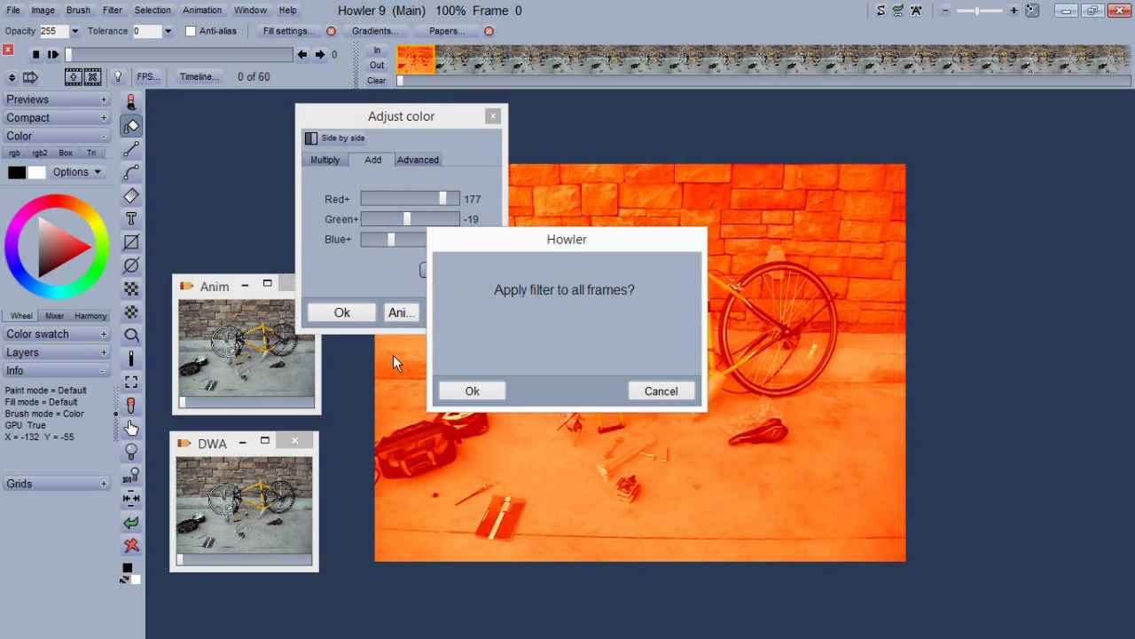
left_click(457, 392)
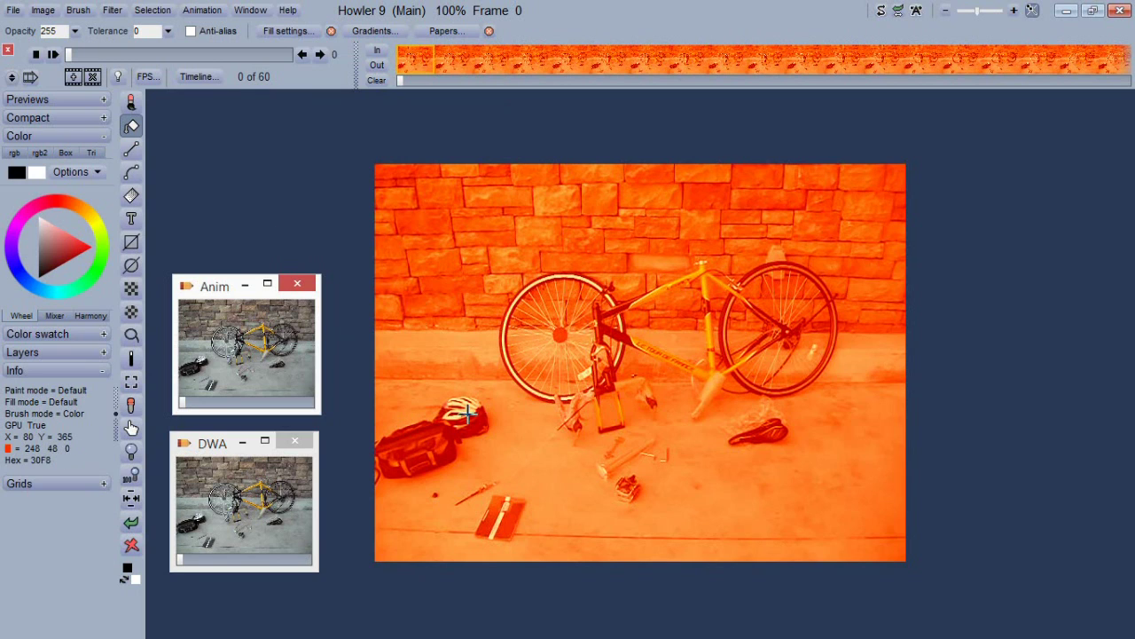
Open the Box blur filter and cancel it without applying.
left_click(112, 9)
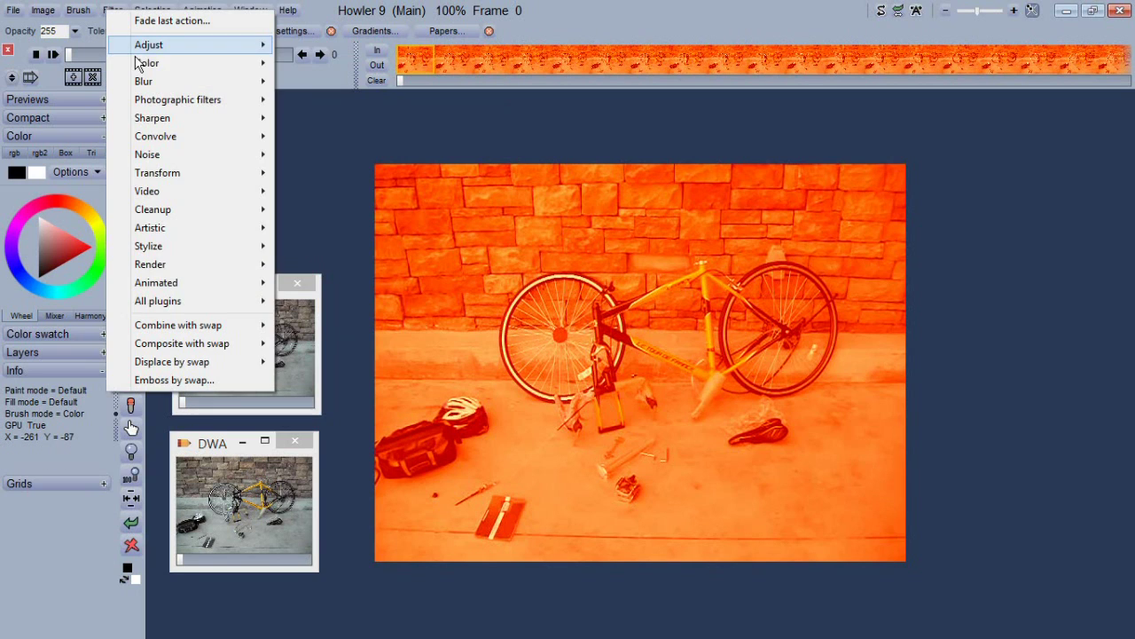
mouse_move(265, 85)
left_click(322, 100)
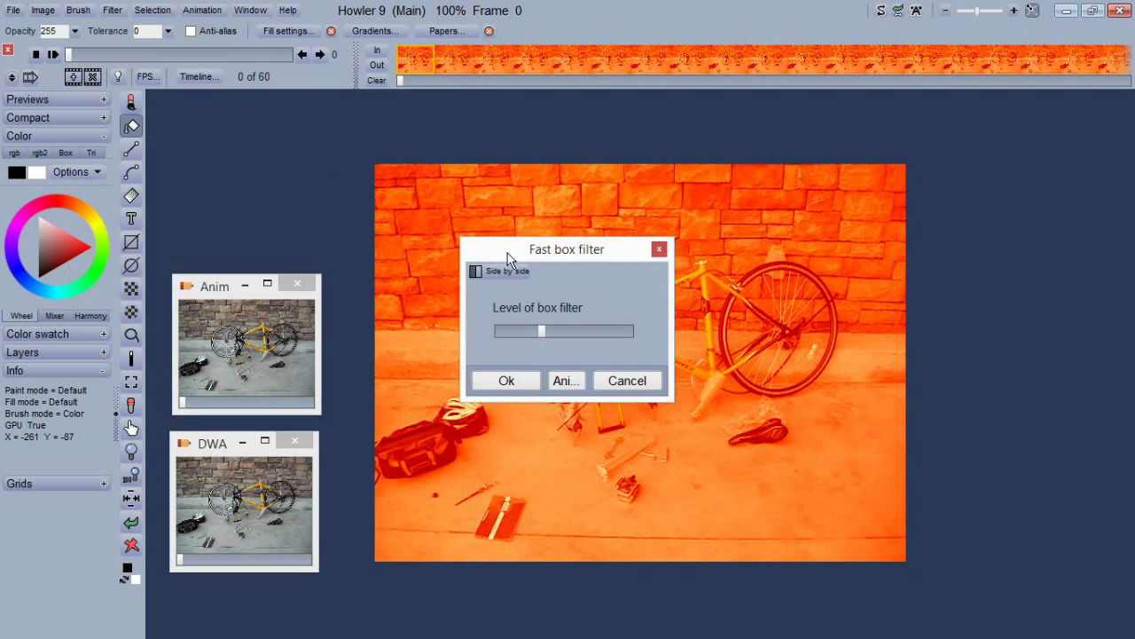
left_click(627, 381)
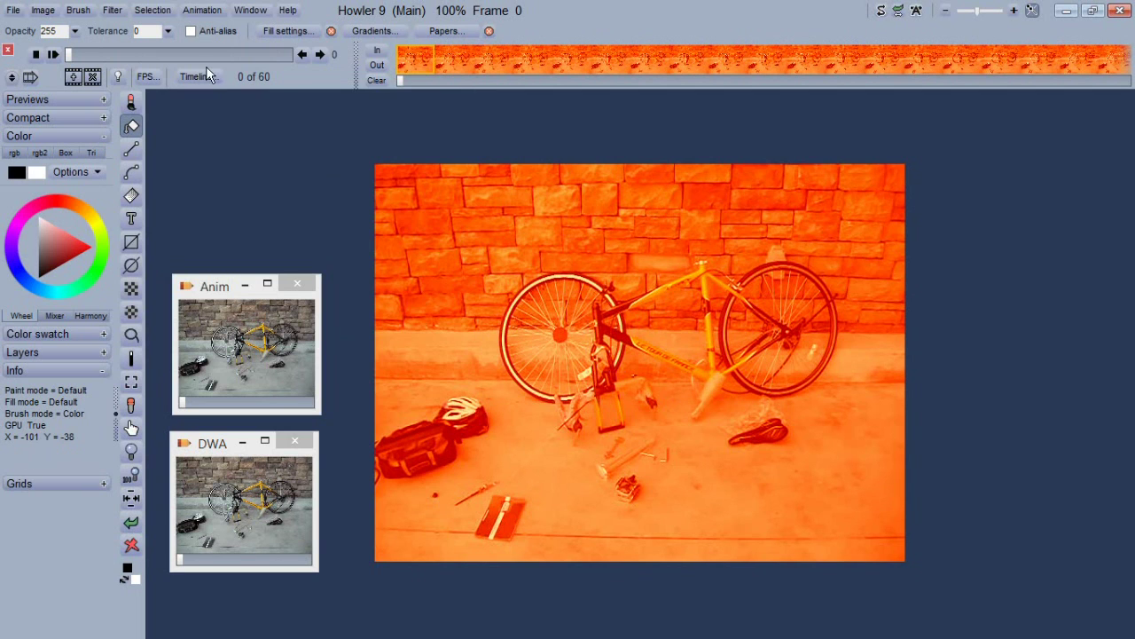
Apply a Zoom blur to every frame of the orange bicycle animation.
left_click(112, 9)
mouse_move(213, 80)
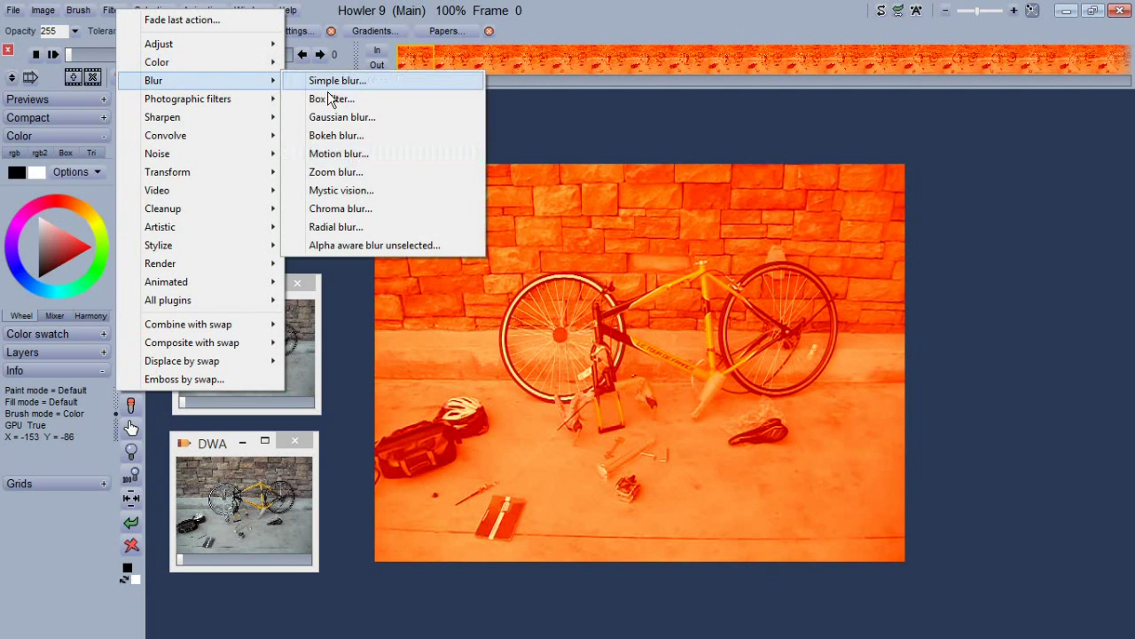
left_click(348, 172)
left_click_drag(580, 233, 842, 222)
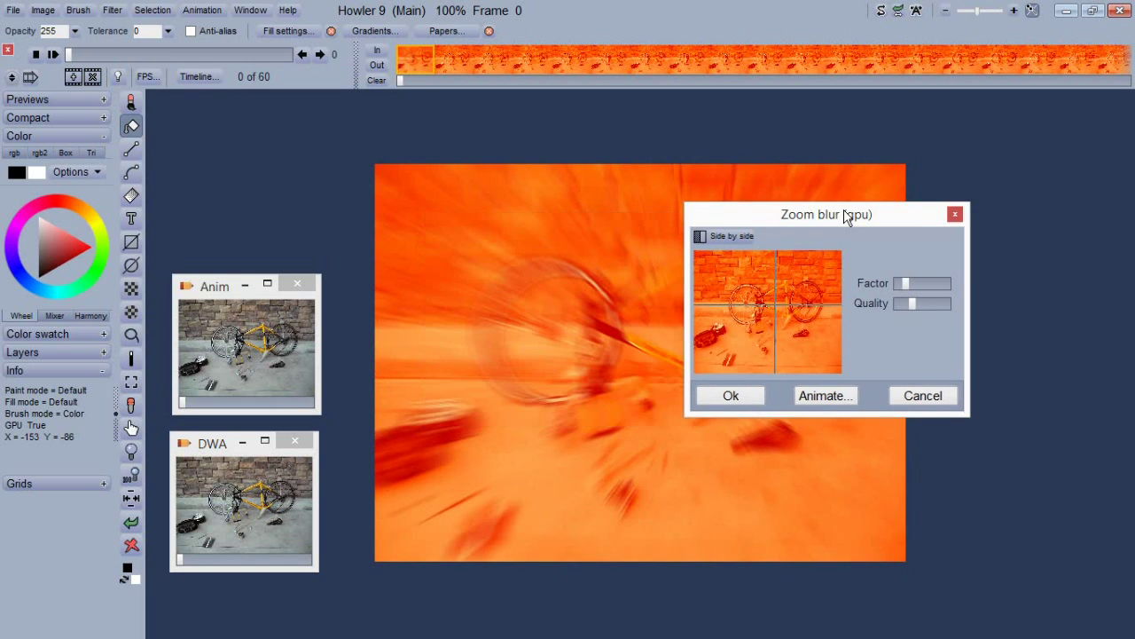
left_click(825, 394)
left_click(497, 391)
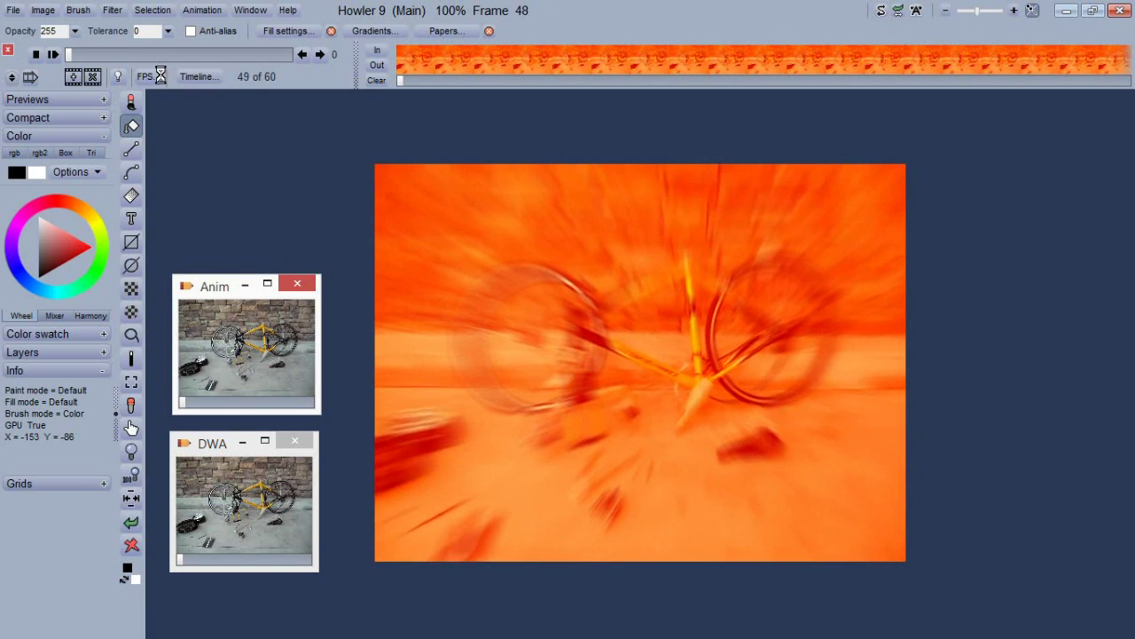
left_click(113, 11)
Apply the Sunset filter to all frames with a pale yellow zenith and dark blue horizon.
mouse_move(269, 105)
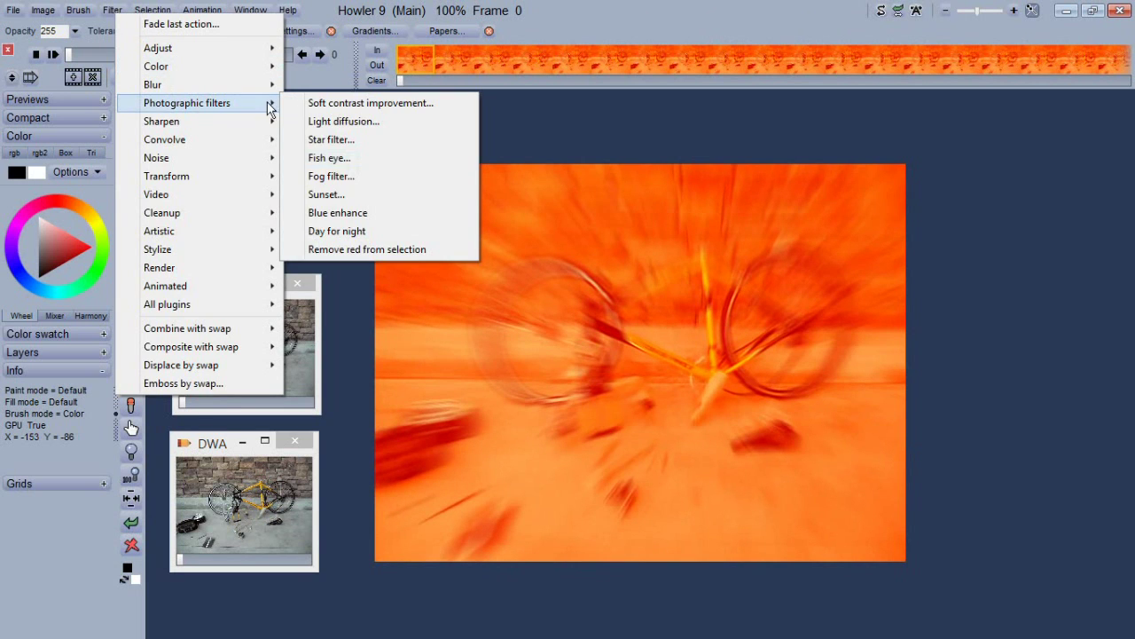
left_click(360, 195)
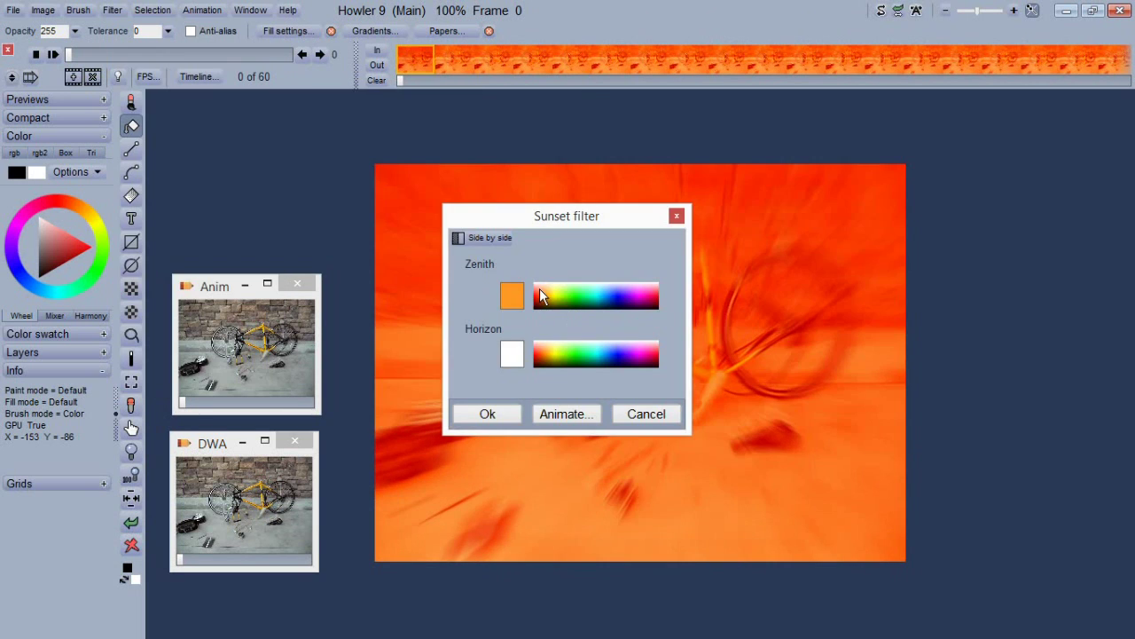
left_click(548, 308)
left_click(610, 362)
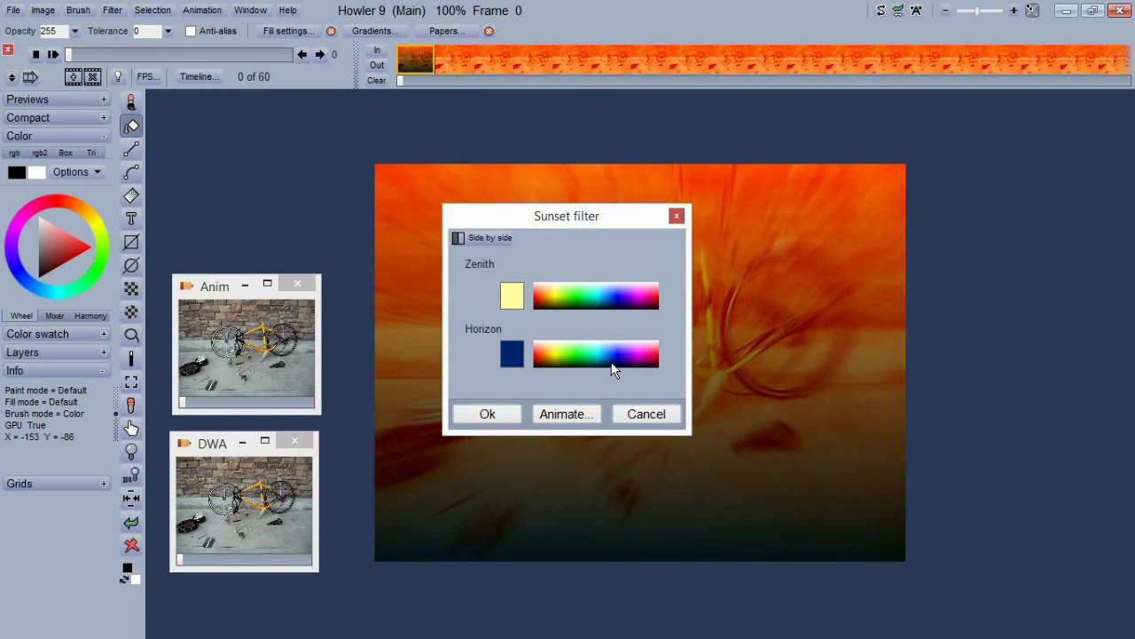
left_click(573, 413)
key("Return")
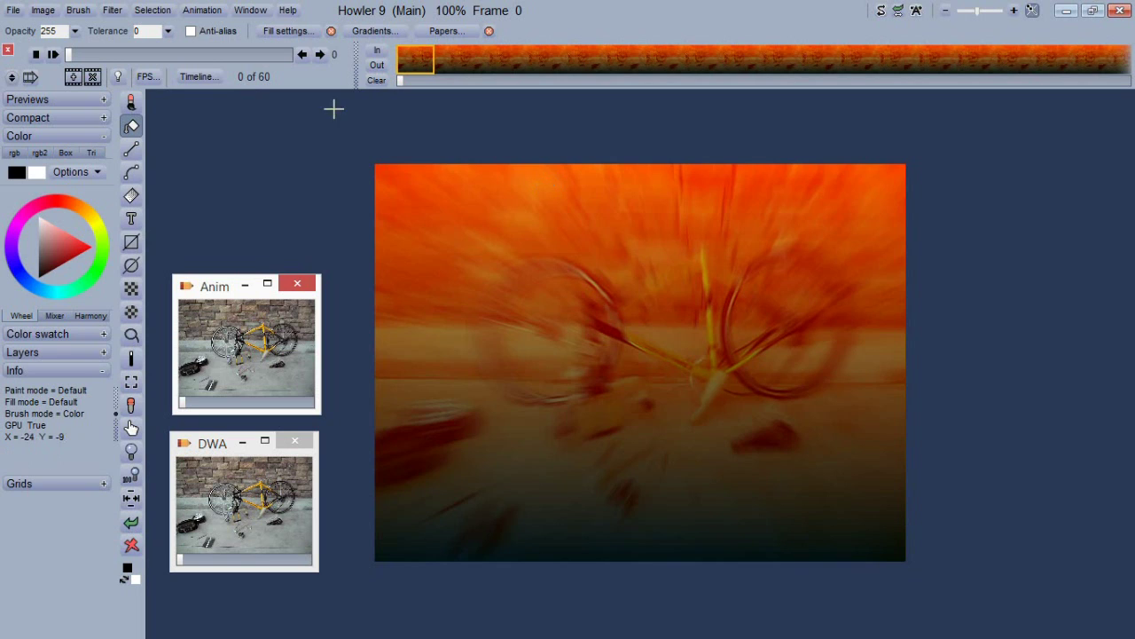
left_click(112, 9)
mouse_move(122, 64)
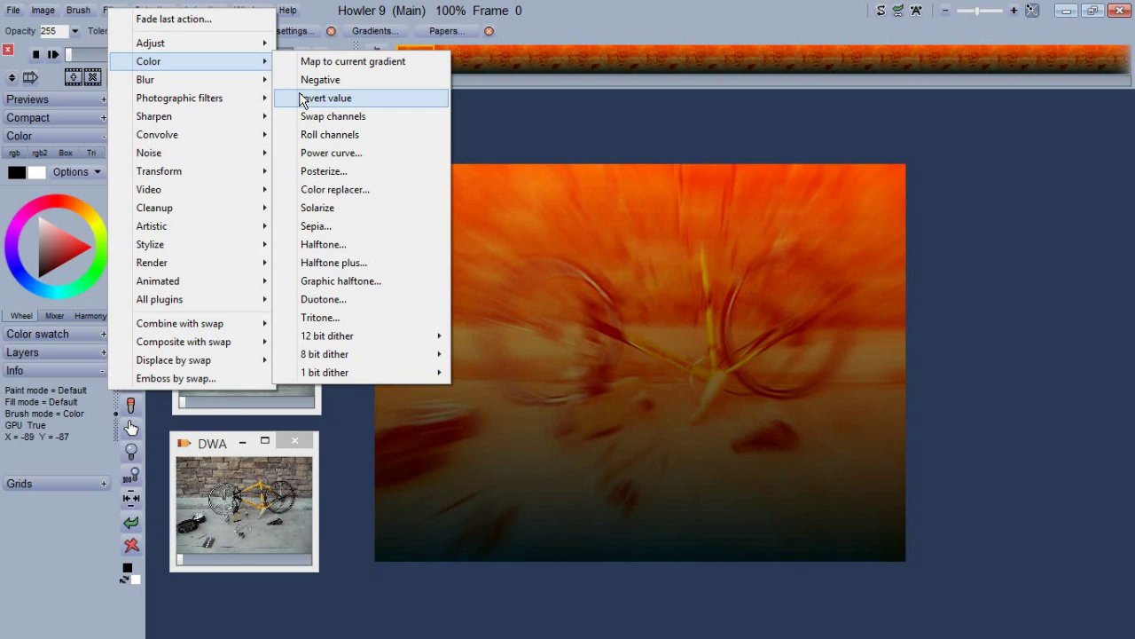
Store the current sunset animation as a copy in memory.
left_click(625, 26)
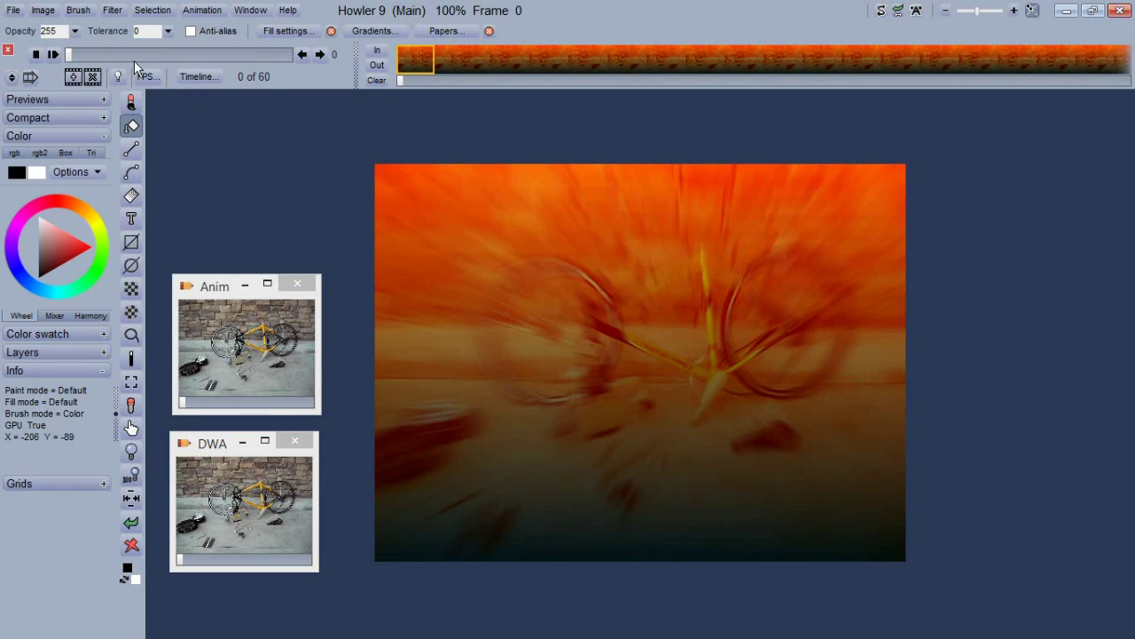
left_click(202, 10)
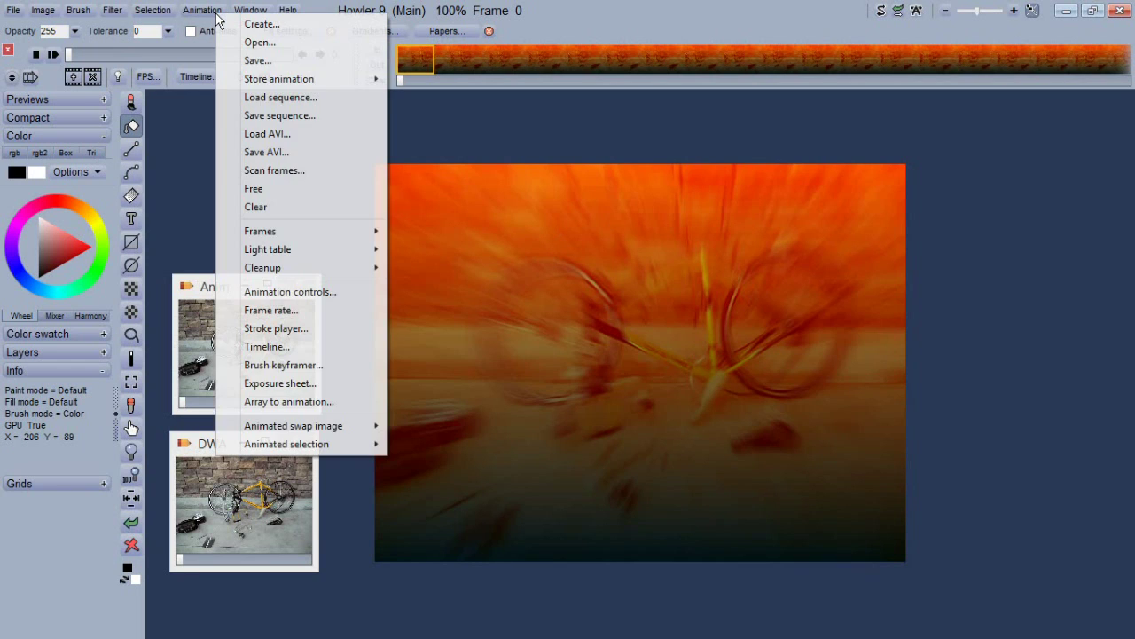
mouse_move(376, 80)
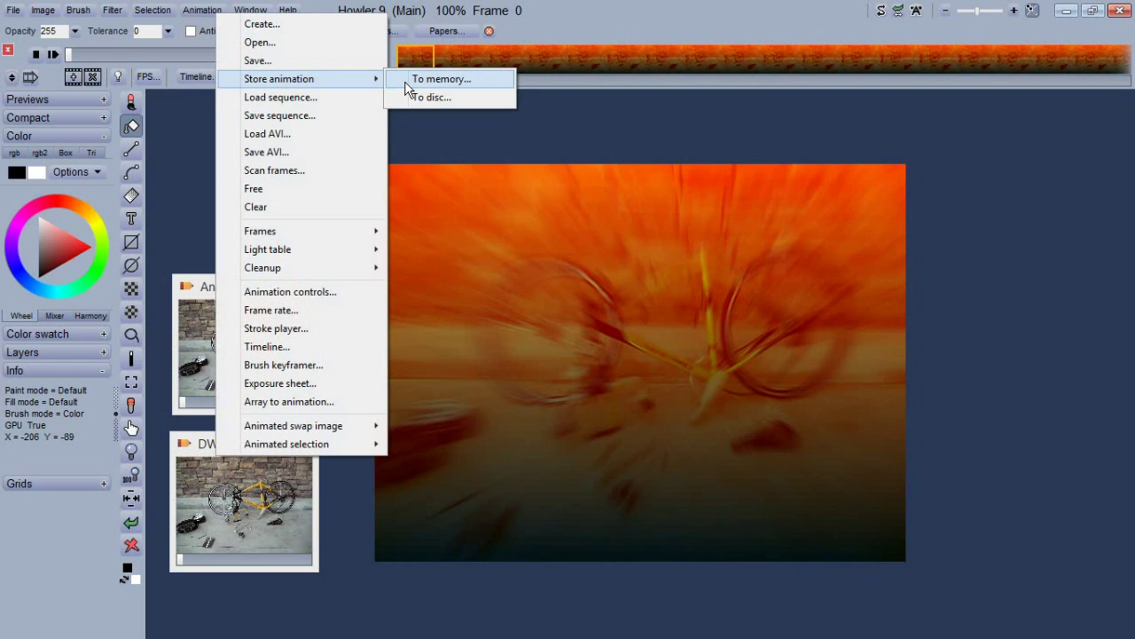
left_click(410, 81)
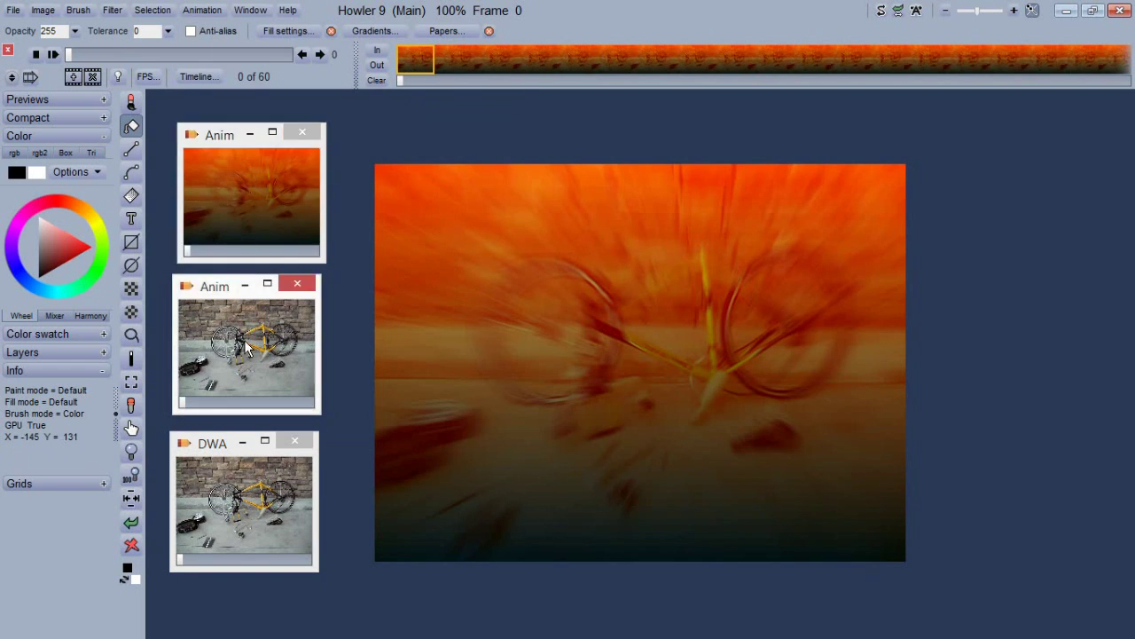
Restore the original bicycle animation, scrub its frames, then request the stored sunset copy.
double_click(235, 228)
left_click(616, 362)
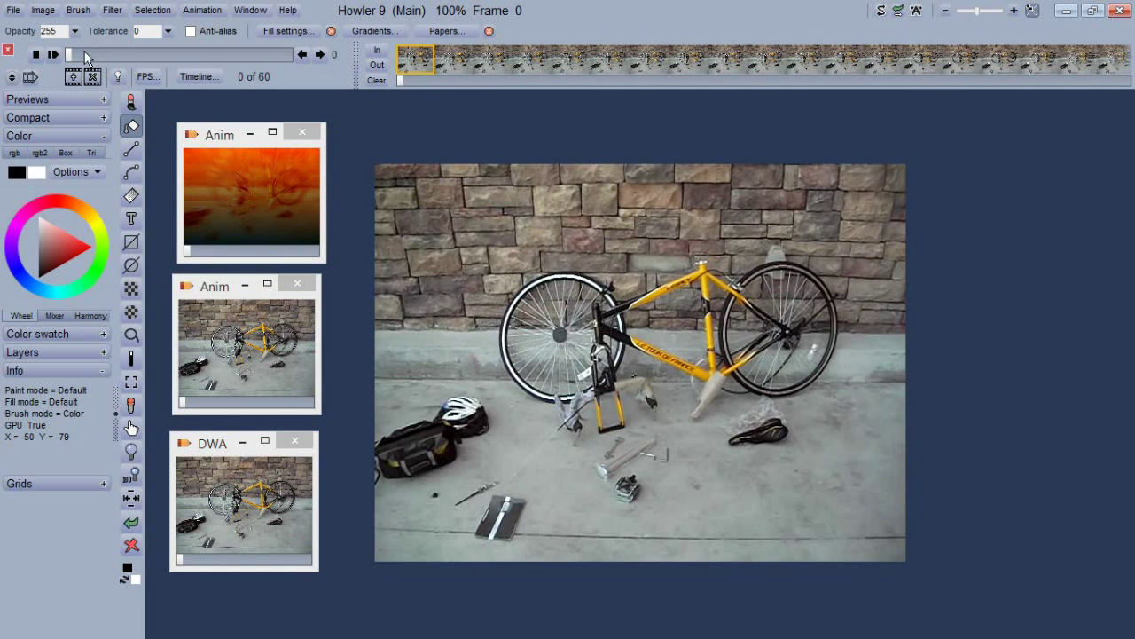
mouse_move(86, 56)
left_mouse_down()
mouse_move(259, 61)
mouse_move(78, 61)
left_mouse_up()
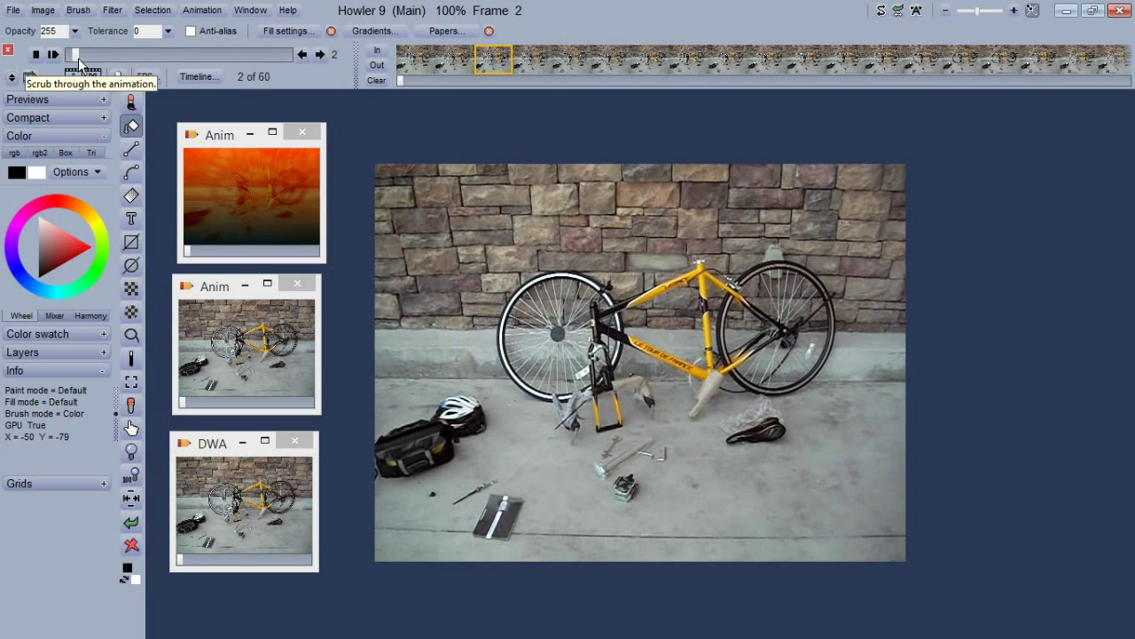
left_click(210, 189)
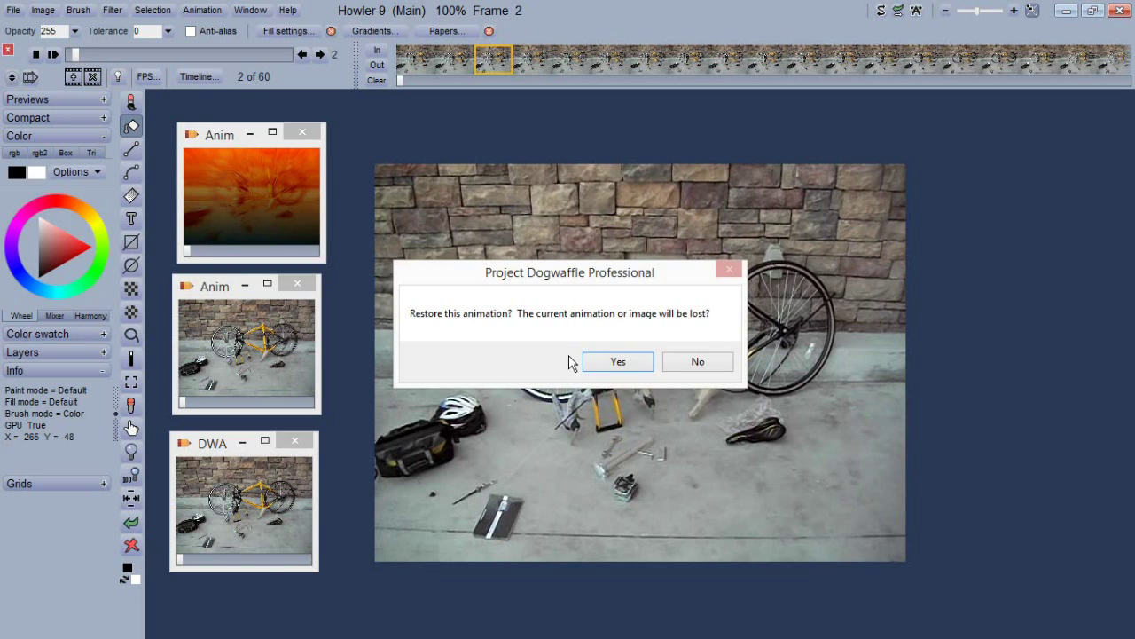
Load the sunset Anim copy, then restore the original bicycle animation from the DWA copy.
key("Return")
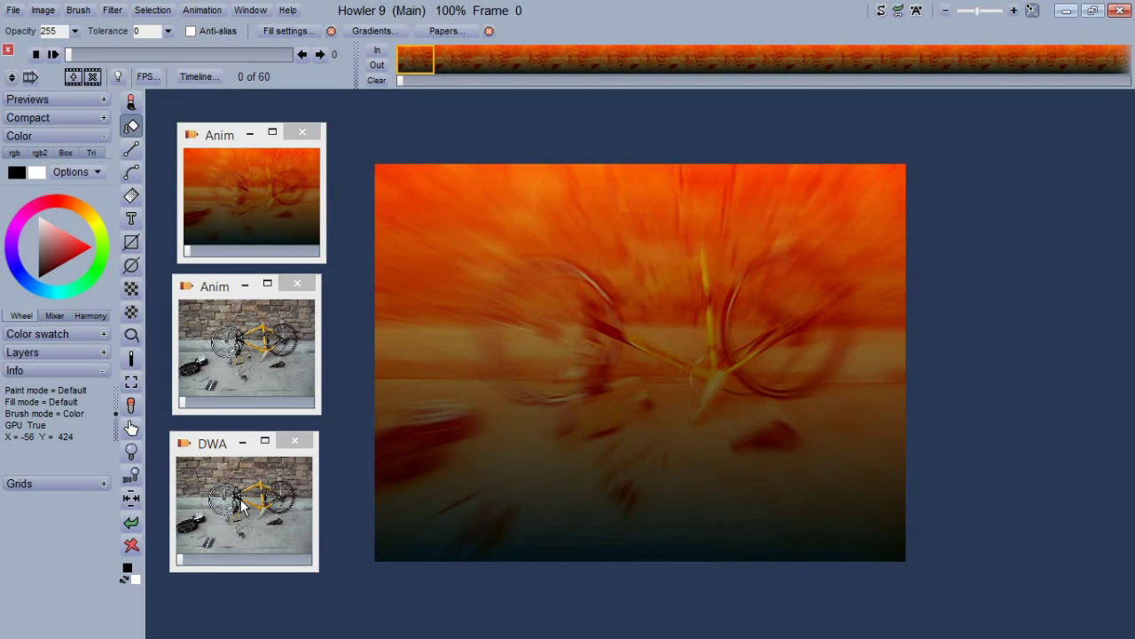
left_click_drag(198, 557, 217, 540)
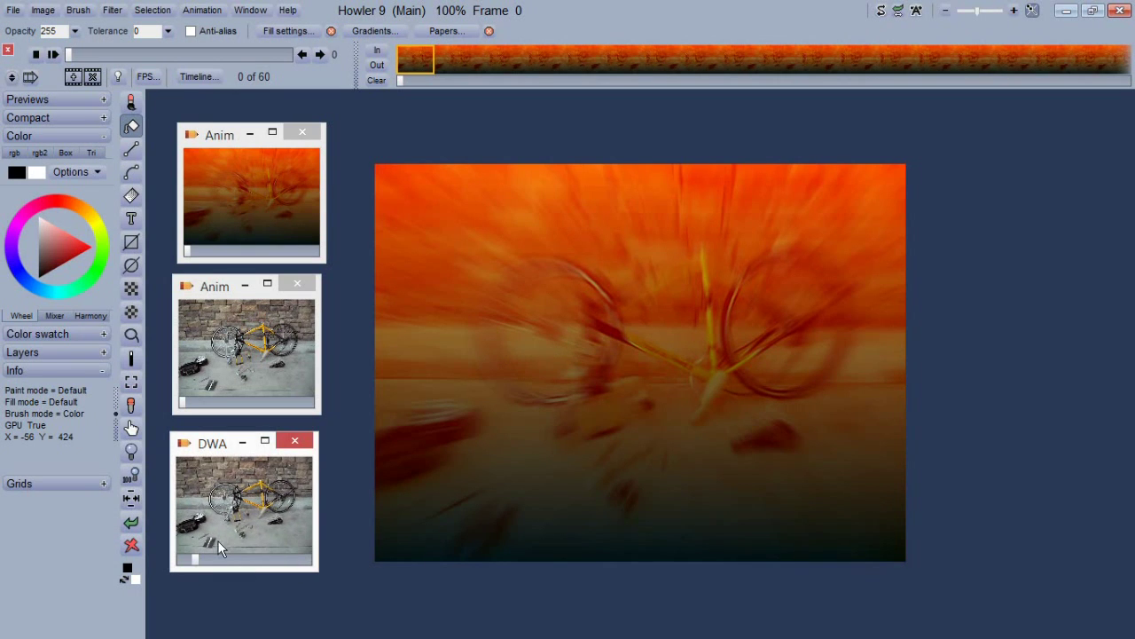
left_click(606, 367)
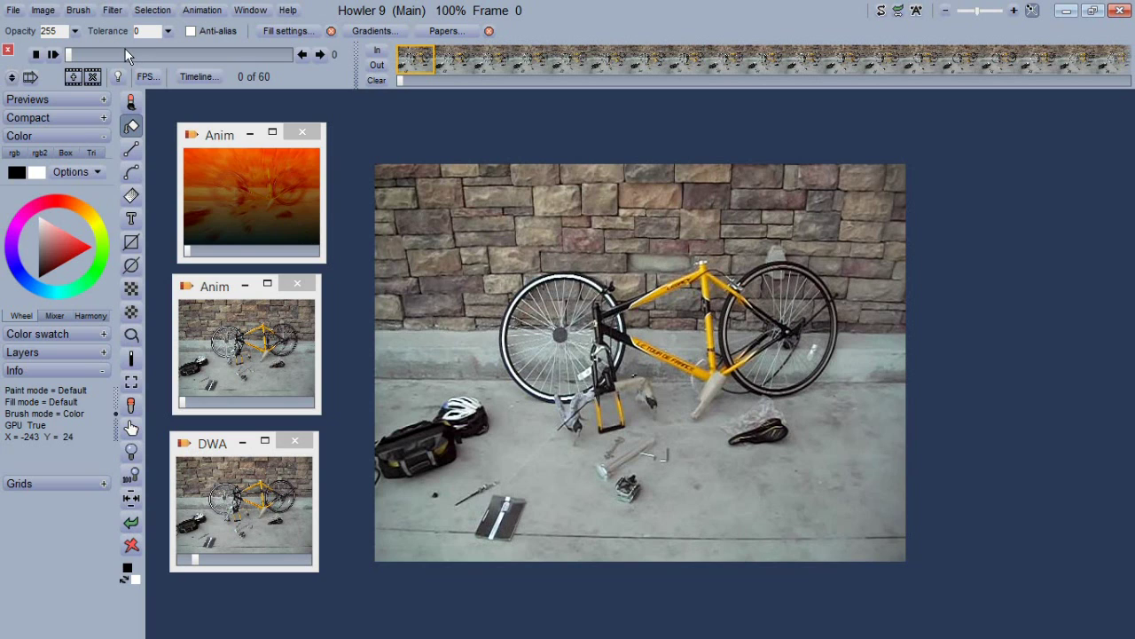
Paint a wildflower cluster on the photo's left with the airbrush's Wildflowers brush.
left_click(131, 104)
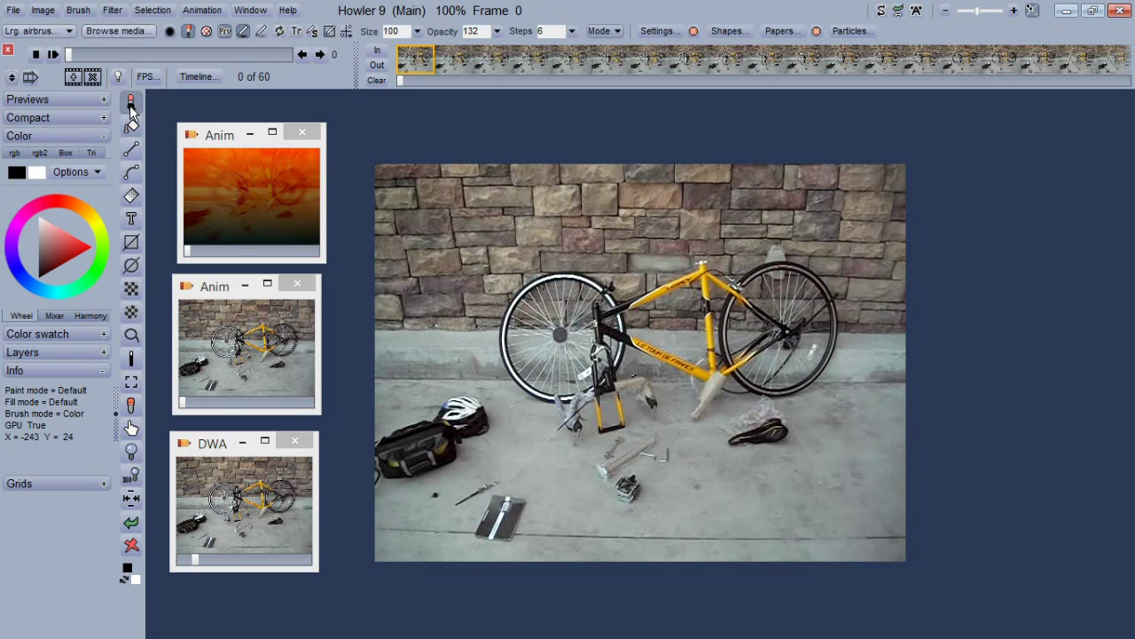
left_click(122, 33)
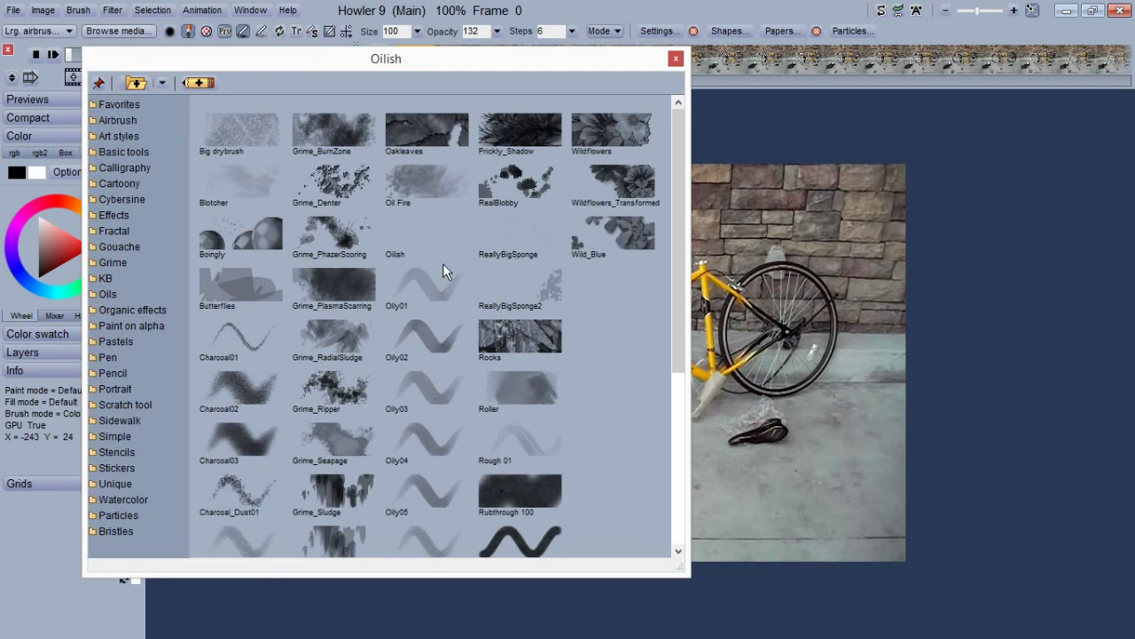
left_click(611, 131)
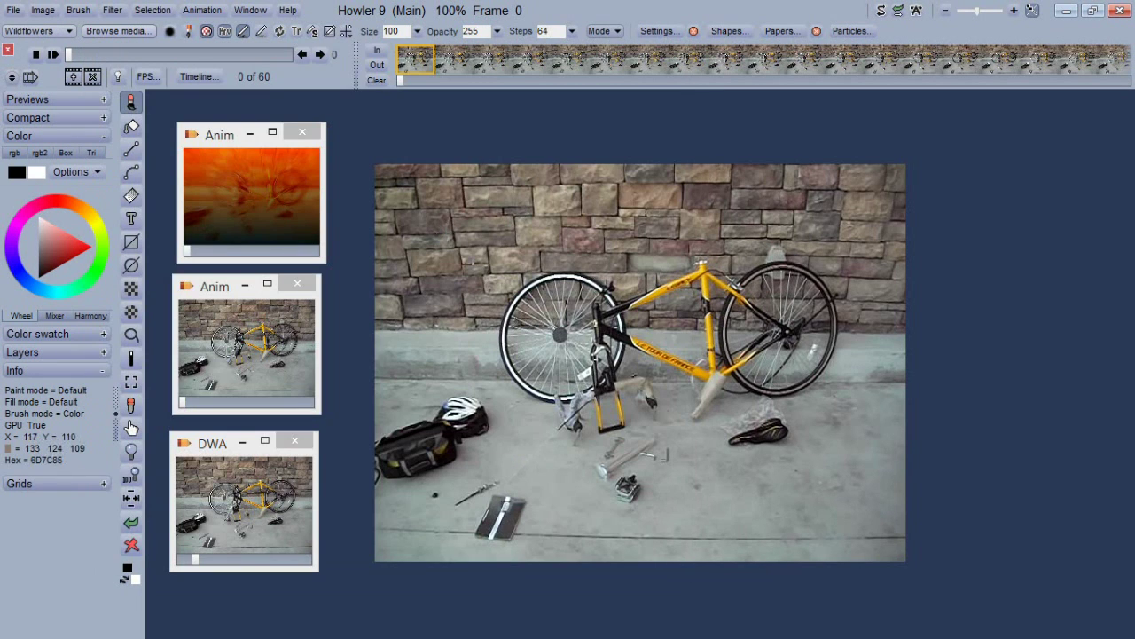
mouse_move(478, 261)
left_mouse_down()
mouse_move(470, 226)
mouse_move(417, 284)
mouse_move(461, 301)
mouse_move(341, 272)
left_mouse_up()
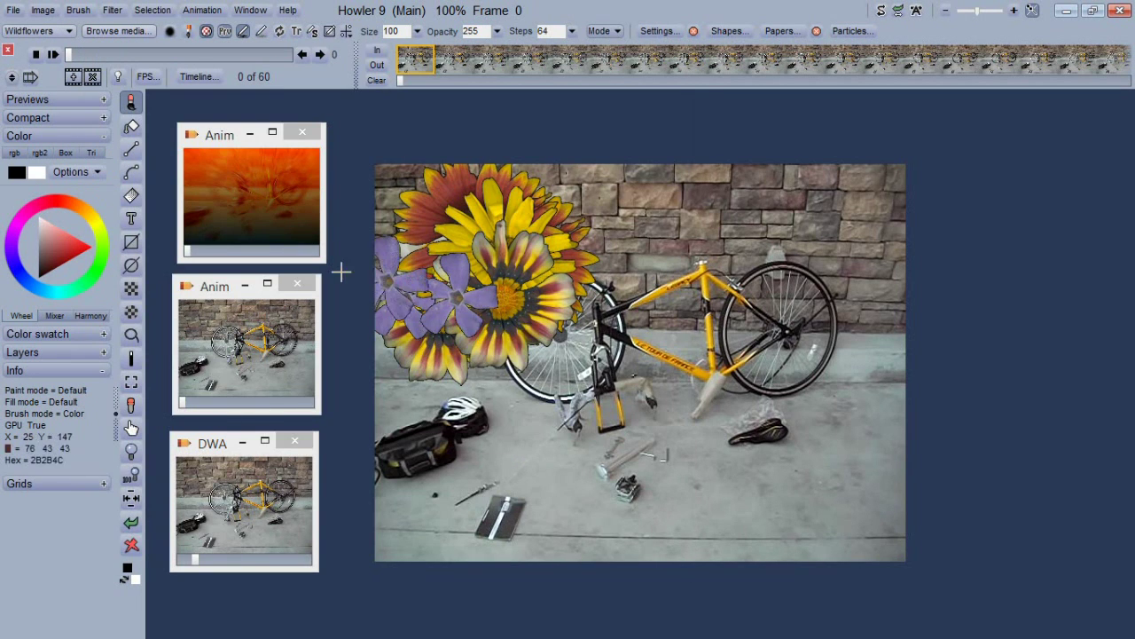
Store a managed copy of the Wildflowers brush, show its frames, and minimize it to a tile.
left_click(78, 9)
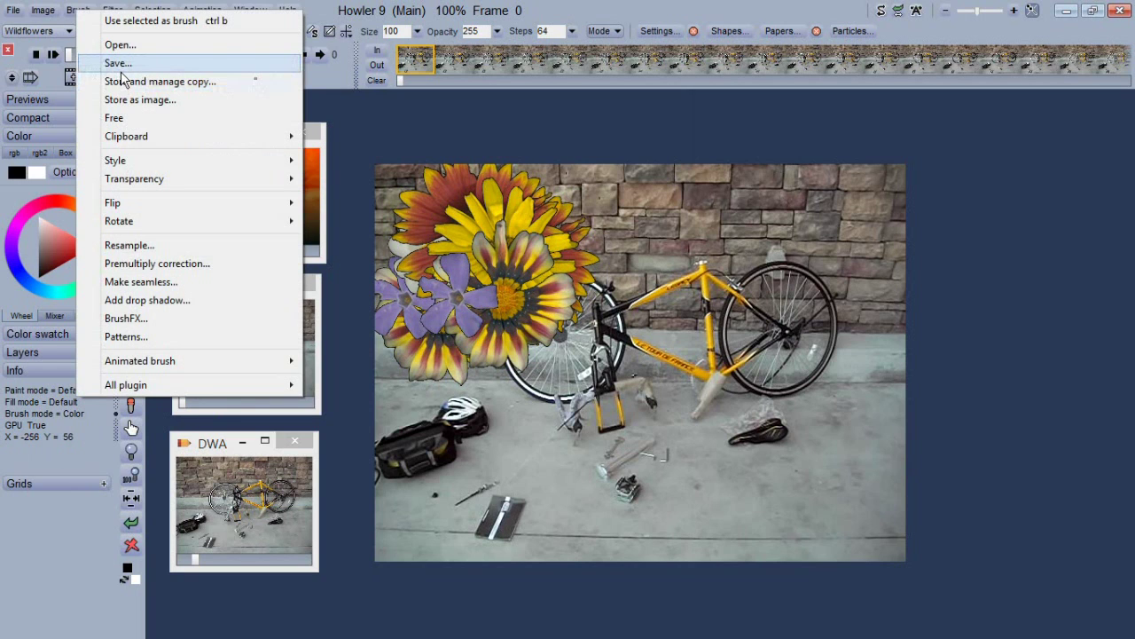
left_click(123, 81)
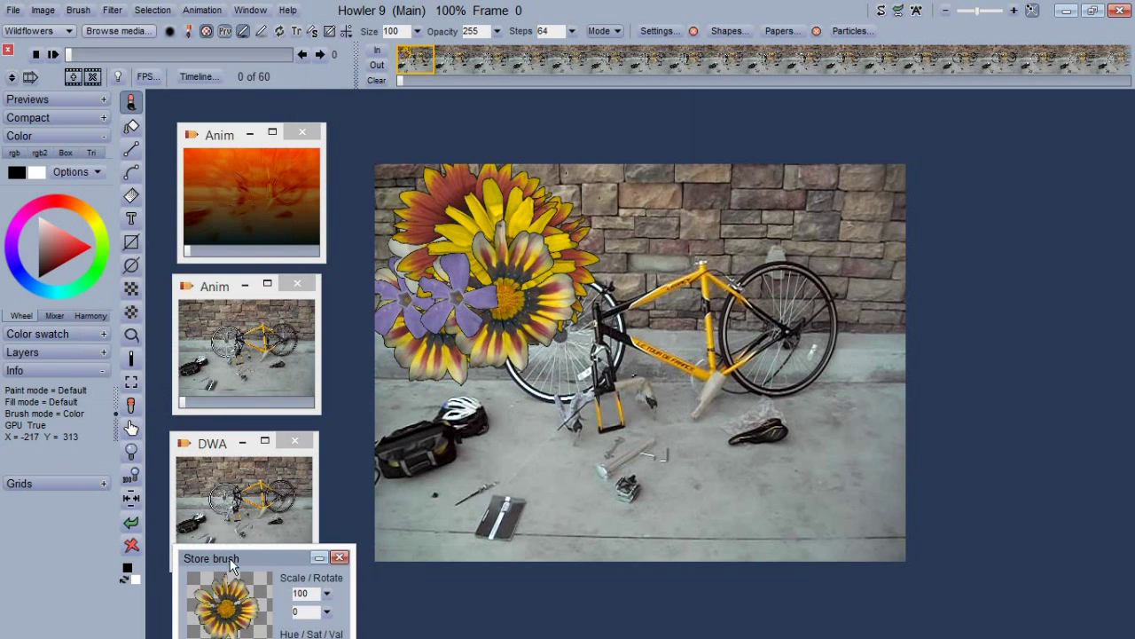
mouse_move(231, 566)
left_mouse_down()
mouse_move(424, 140)
mouse_move(399, 137)
left_mouse_up()
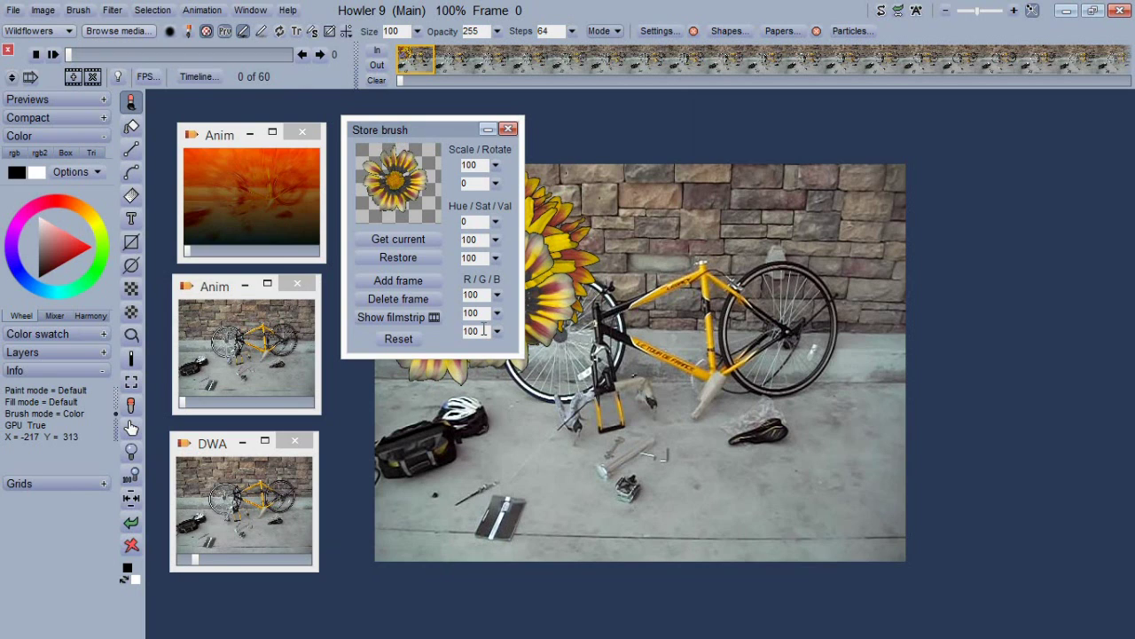
left_click(413, 317)
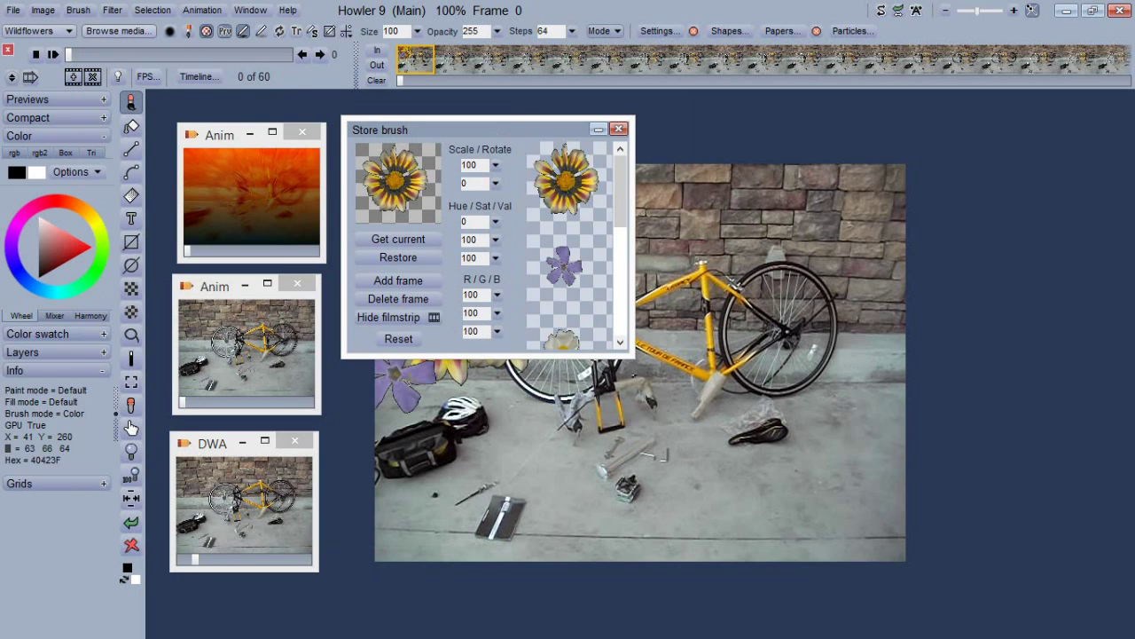
scroll(618, 202, "down", 2)
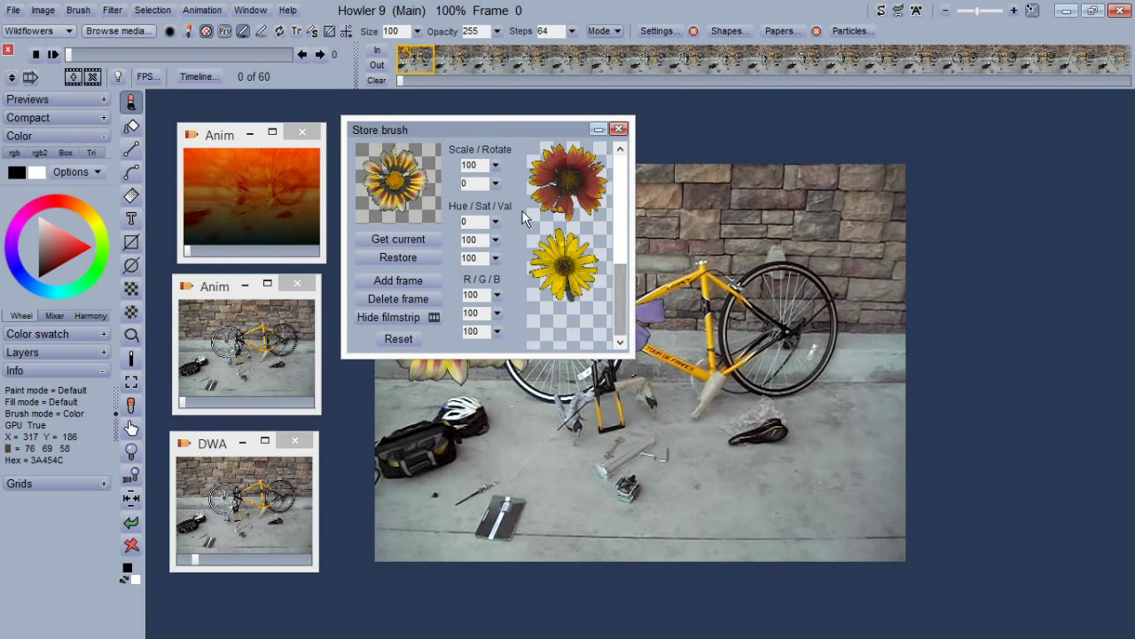
left_click_drag(488, 146, 506, 346)
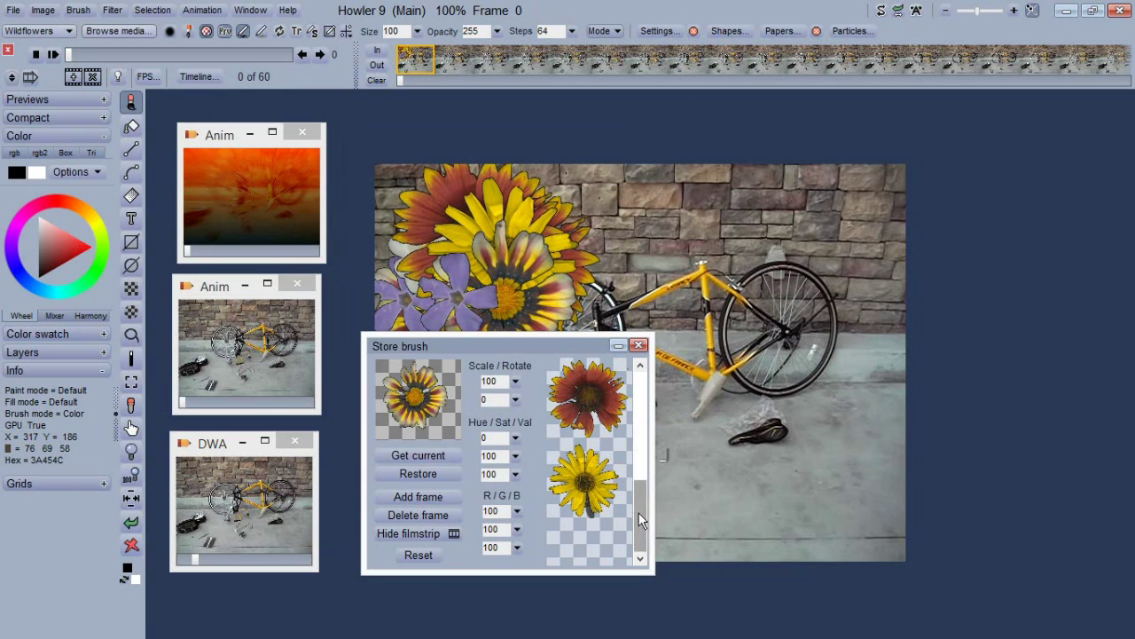
mouse_move(644, 521)
left_mouse_down()
mouse_move(644, 405)
mouse_move(648, 519)
left_mouse_up()
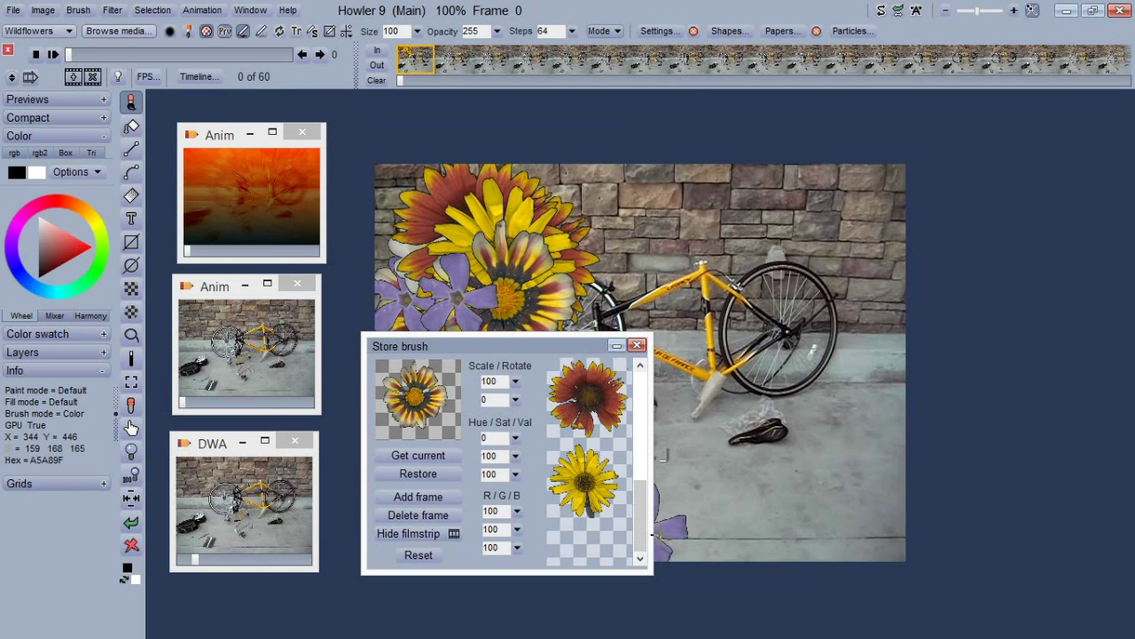
mouse_move(648, 536)
left_mouse_down()
mouse_move(645, 405)
mouse_move(644, 534)
left_mouse_up()
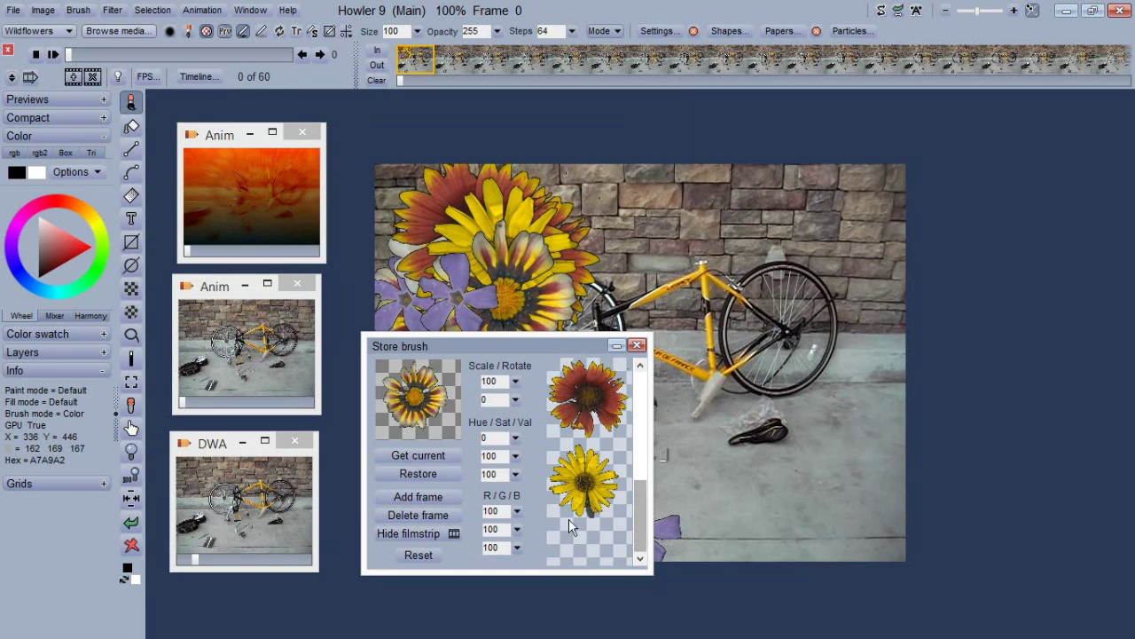
left_click(614, 345)
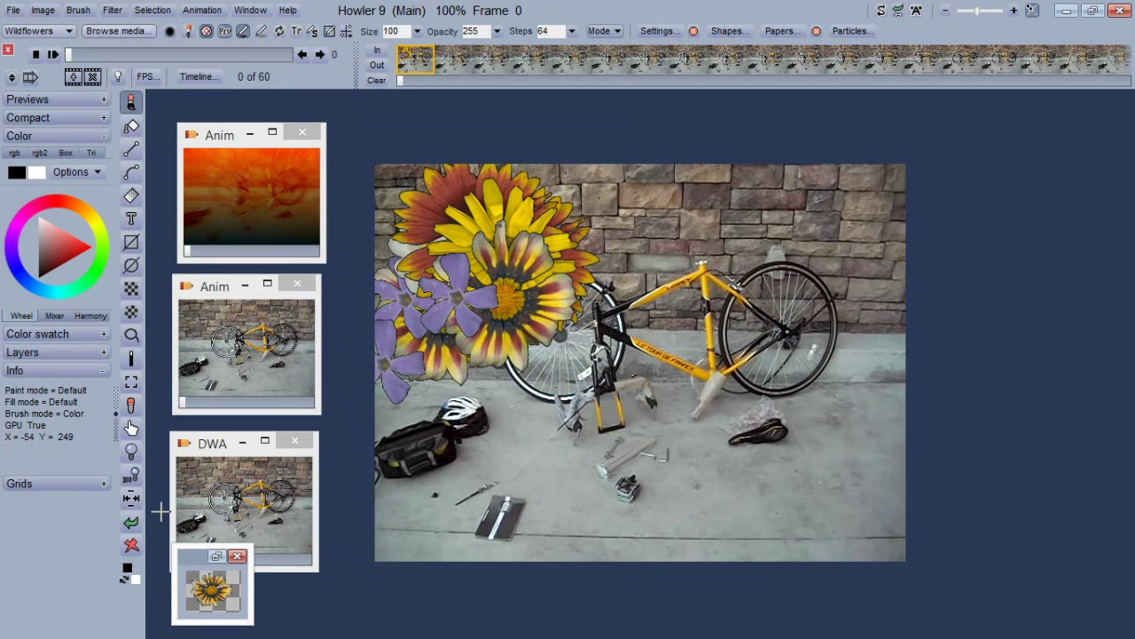
Park the flower brush tile beside the canvas's lower left, undoing a test stamp.
mouse_move(203, 559)
left_mouse_down()
mouse_move(513, 443)
mouse_move(370, 550)
left_mouse_up()
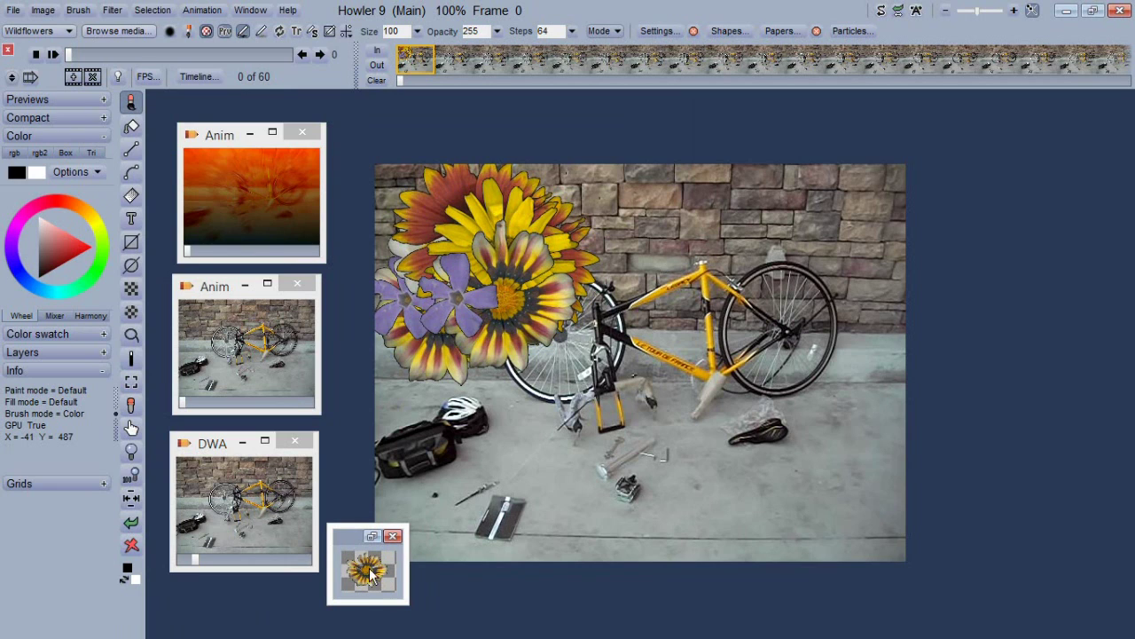
mouse_move(370, 574)
left_mouse_down()
mouse_move(505, 509)
mouse_move(589, 400)
mouse_move(354, 573)
left_mouse_up()
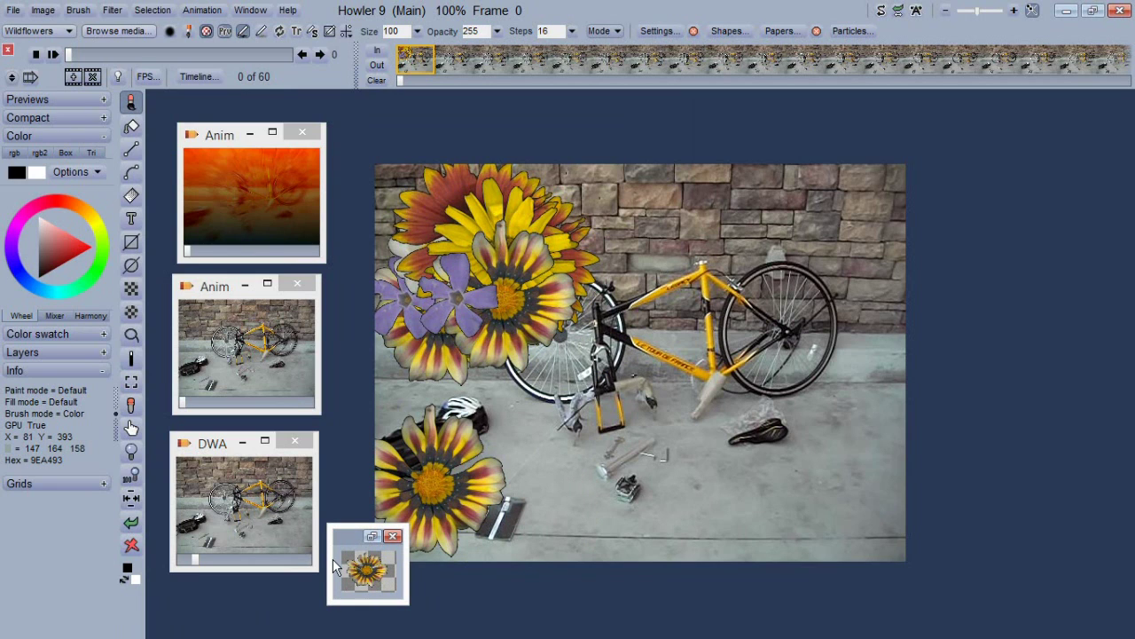
key("ctrl+z")
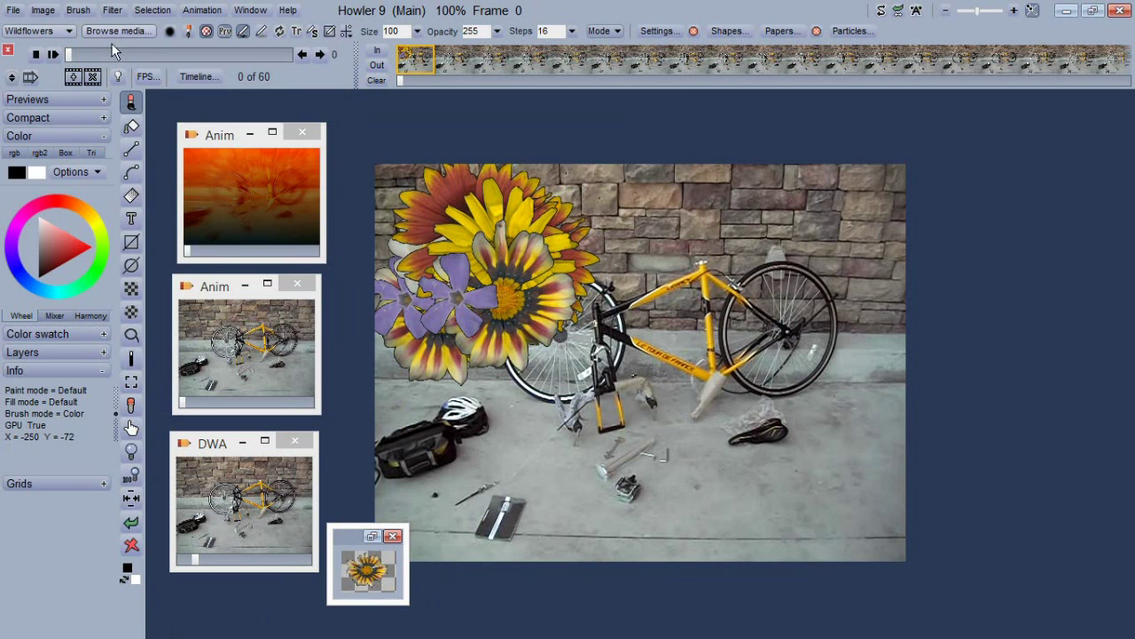
left_click(78, 10)
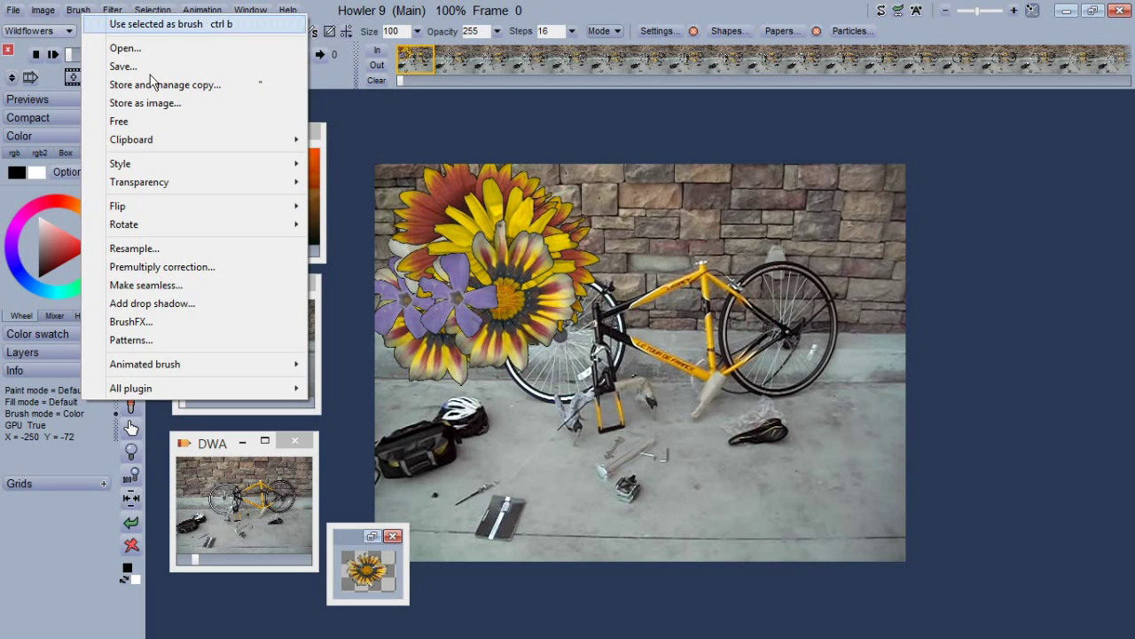
left_click(814, 30)
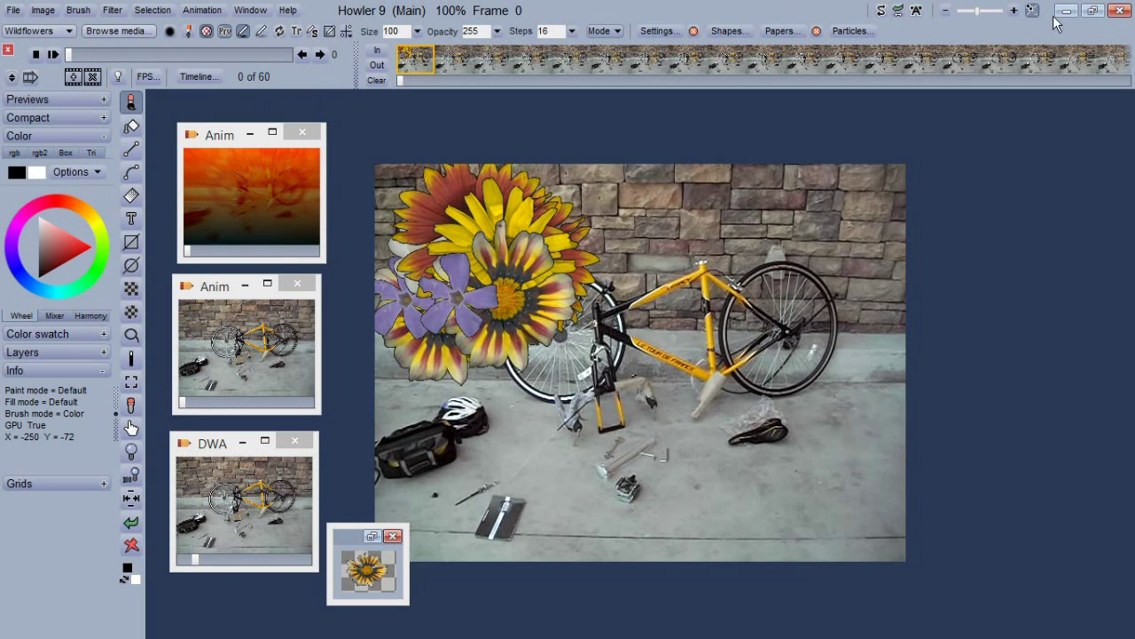